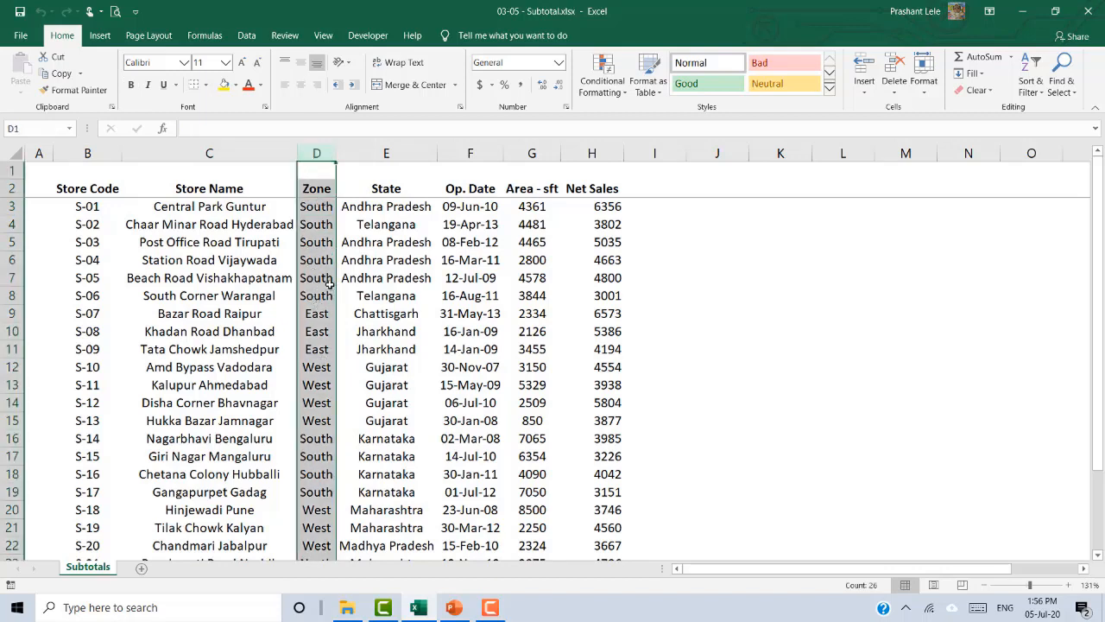
# - Insert a blank row above store S-07, where the Zone column changes from South to East
pyautogui.click(316, 271)
pyautogui.press('Down')
pyautogui.press('Down')
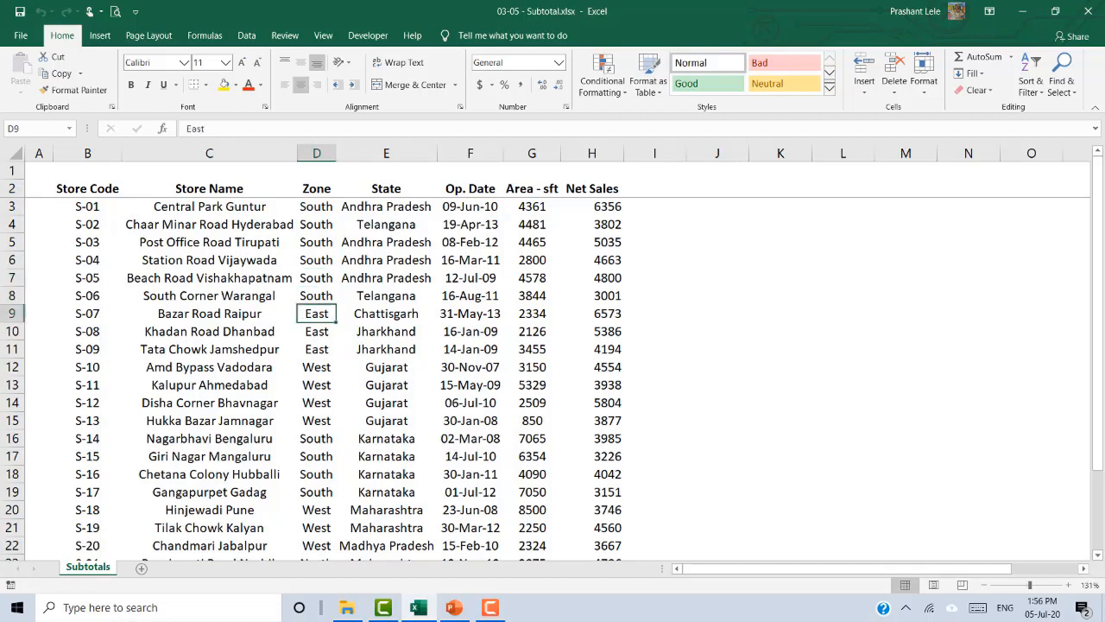
pyautogui.hotkey('ctrl', 'Up')
pyautogui.hotkey('ctrl', 'Left')
pyautogui.press('Right')
pyautogui.press('Right')
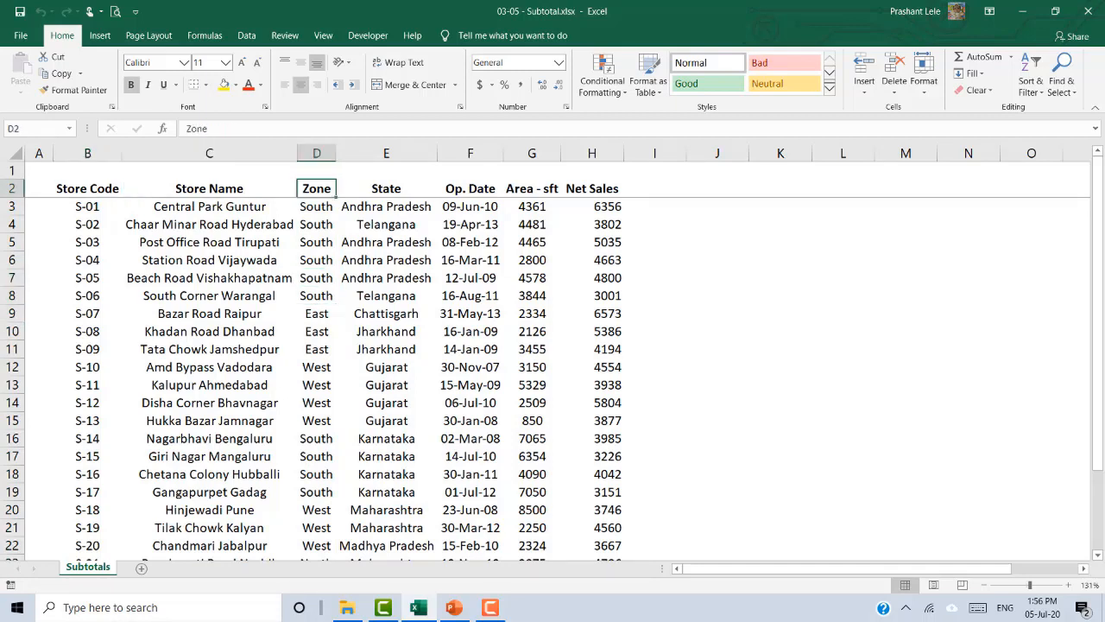
pyautogui.press('Down')
pyautogui.press('Down')
pyautogui.press('Down')
pyautogui.press('Down')
pyautogui.press('Down')
pyautogui.press('Down')
pyautogui.press('Down')
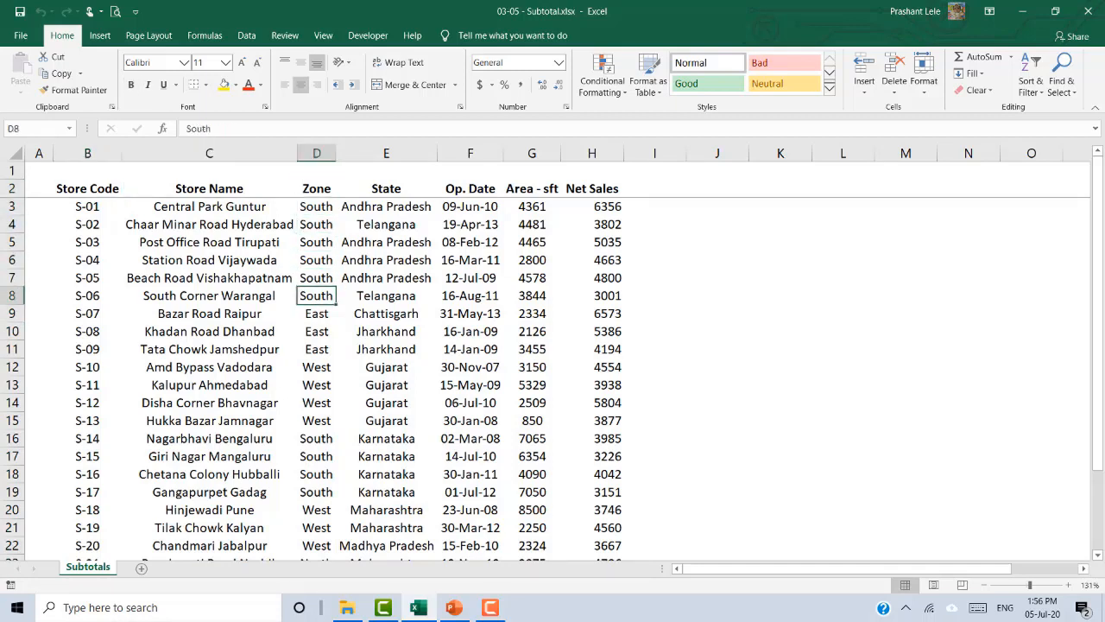
pyautogui.hotkey('shift', 'space')
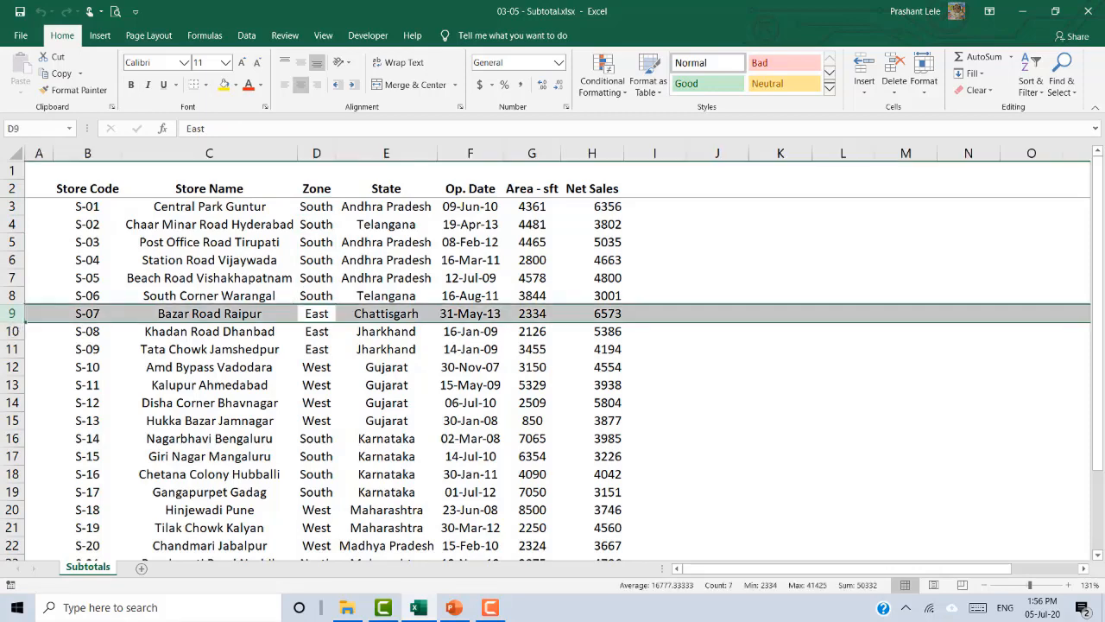
pyautogui.hotkey('ctrl', 'shift', '+')
# - Examine the Zone column from the inserted row down to the North stores for further zone changes
pyautogui.press('Down')
pyautogui.press('Down')
pyautogui.press('Down')
pyautogui.press('Down')
pyautogui.press('Down')
pyautogui.press('Down')
pyautogui.press('Down')
pyautogui.press('Down')
pyautogui.press('Down')
pyautogui.press('Down')
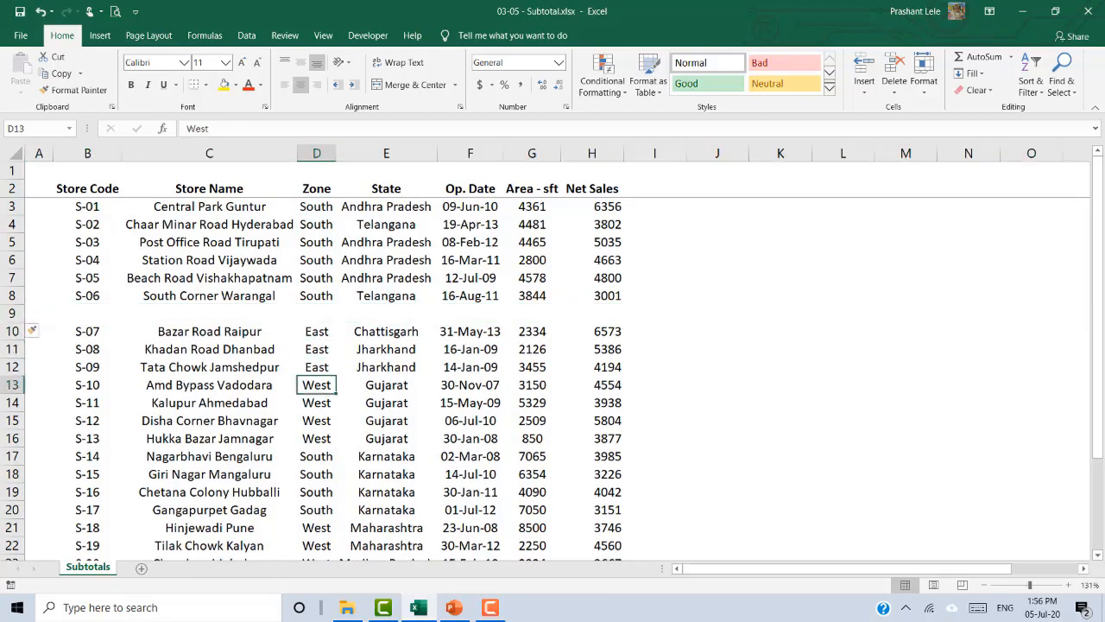
pyautogui.press('Down')
pyautogui.press('Down')
pyautogui.press('Down')
pyautogui.press('Down')
pyautogui.press('Down')
pyautogui.press('Down')
pyautogui.press('Down')
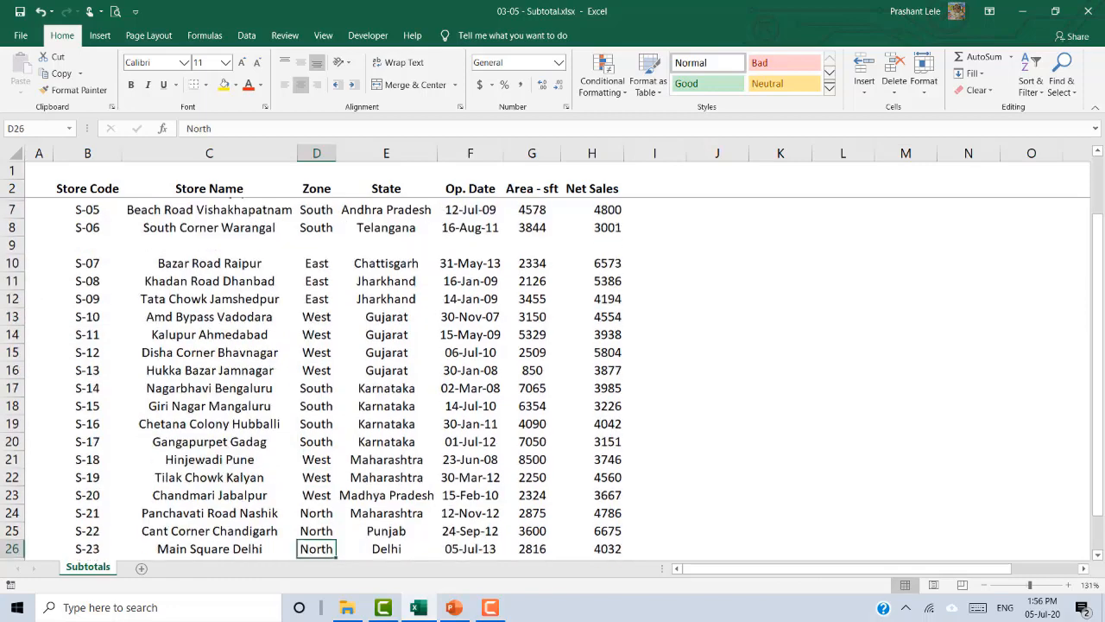
pyautogui.press('Up')
pyautogui.press('Up')
pyautogui.press('Up')
pyautogui.press('Up')
pyautogui.press('Up')
pyautogui.press('Up')
pyautogui.press('Up')
pyautogui.press('Up')
pyautogui.press('Up')
pyautogui.press('Up')
pyautogui.press('Up')
pyautogui.press('Up')
pyautogui.press('Up')
pyautogui.press('Up')
pyautogui.press('Up')
pyautogui.press('Up')
pyautogui.press('Up')
pyautogui.press('Up')
pyautogui.press('Up')
pyautogui.press('Up')
pyautogui.press('Up')
pyautogui.press('Up')
pyautogui.press('Up')
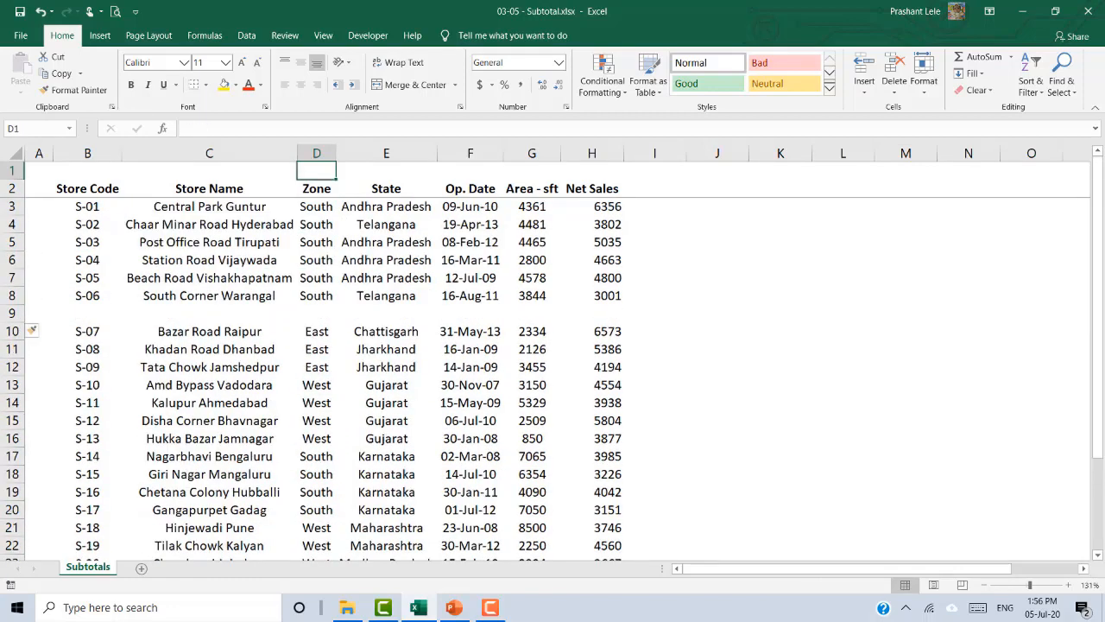
pyautogui.press('Left')
pyautogui.press('Left')
pyautogui.press('Down')
pyautogui.press('Up')
pyautogui.press('Right')
pyautogui.press('Right')
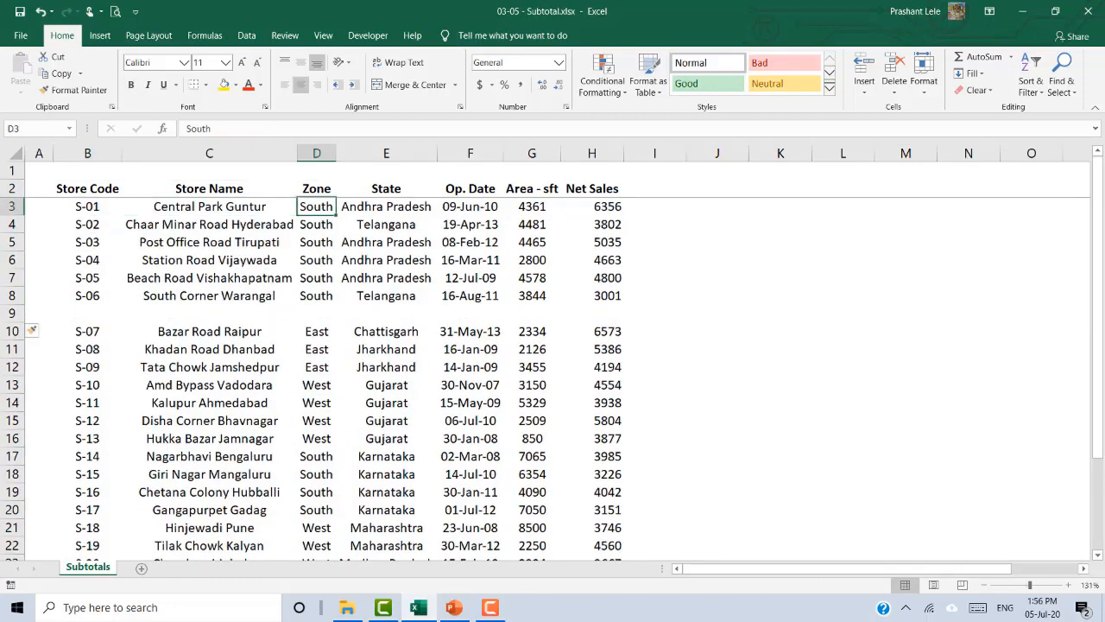
pyautogui.press('Right')
pyautogui.press('Left')
pyautogui.press('Down')
pyautogui.press('Down')
pyautogui.press('Down')
pyautogui.press('Down')
pyautogui.press('Down')
pyautogui.press('Down')
pyautogui.press('Down')
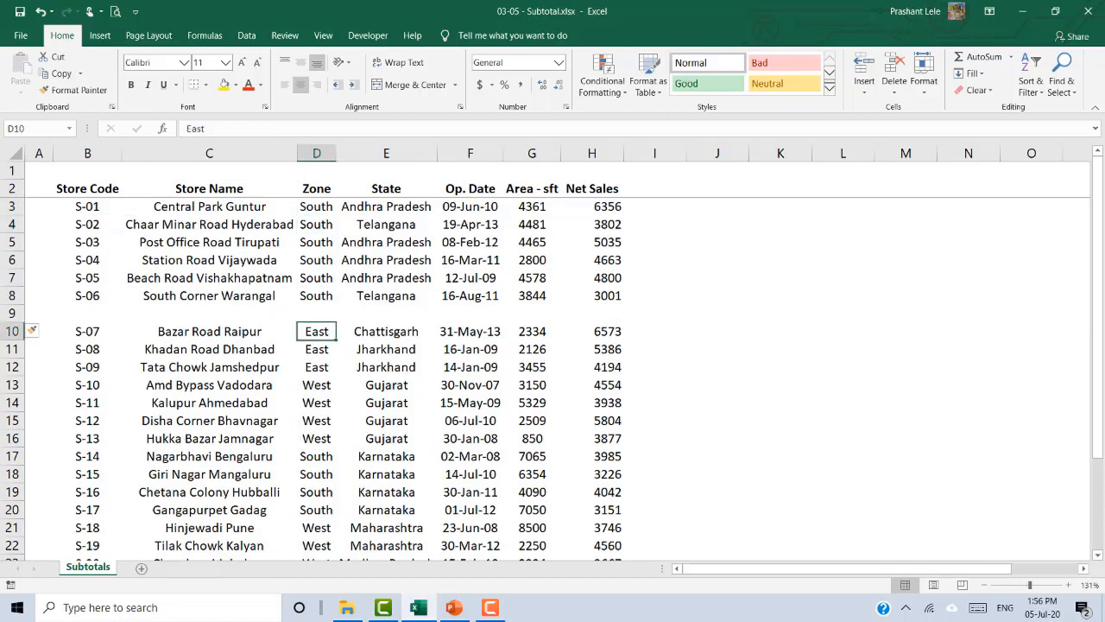
pyautogui.hotkey('ctrl', 'Up')
pyautogui.hotkey('ctrl', 'Up')
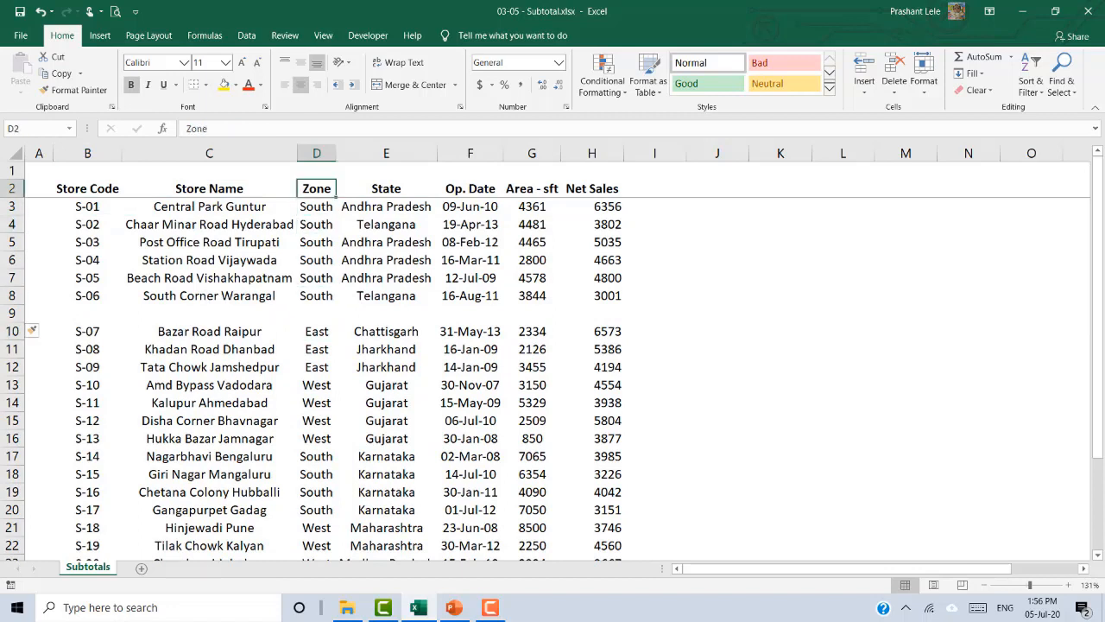
# - Undo the blank row inserted between the South and East stores
pyautogui.hotkey('ctrl', 'z')
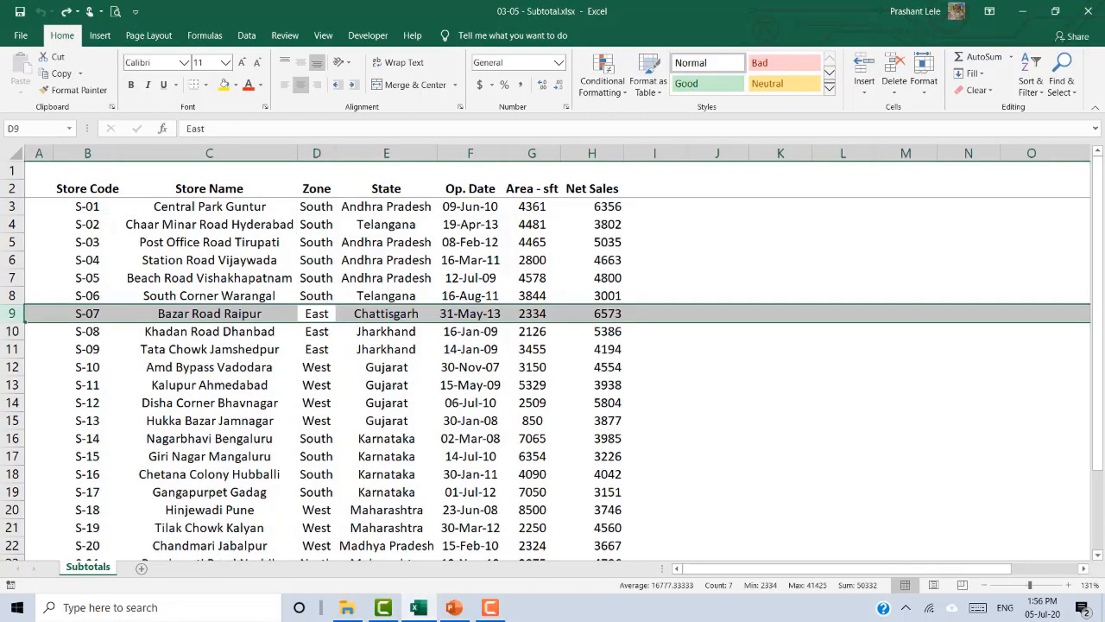
pyautogui.press('Down')
pyautogui.press('Up')
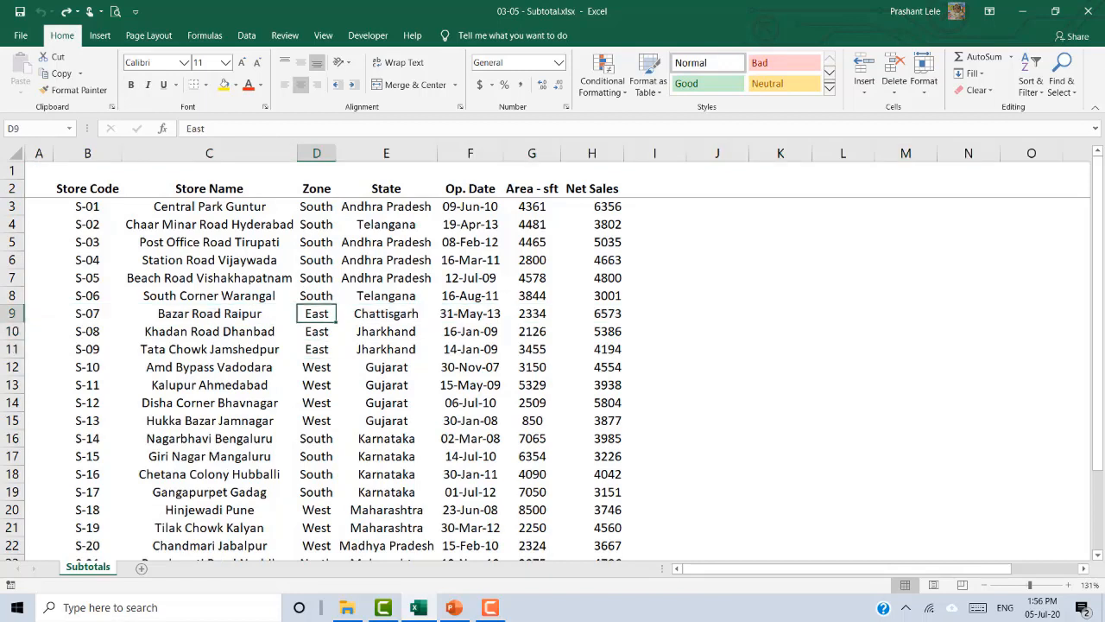
# - Review the Area and Net Sales figures of store S-07 and the header row from Store Code to Net Sales
pyautogui.press('Right')
pyautogui.press('Right')
pyautogui.press('Right')
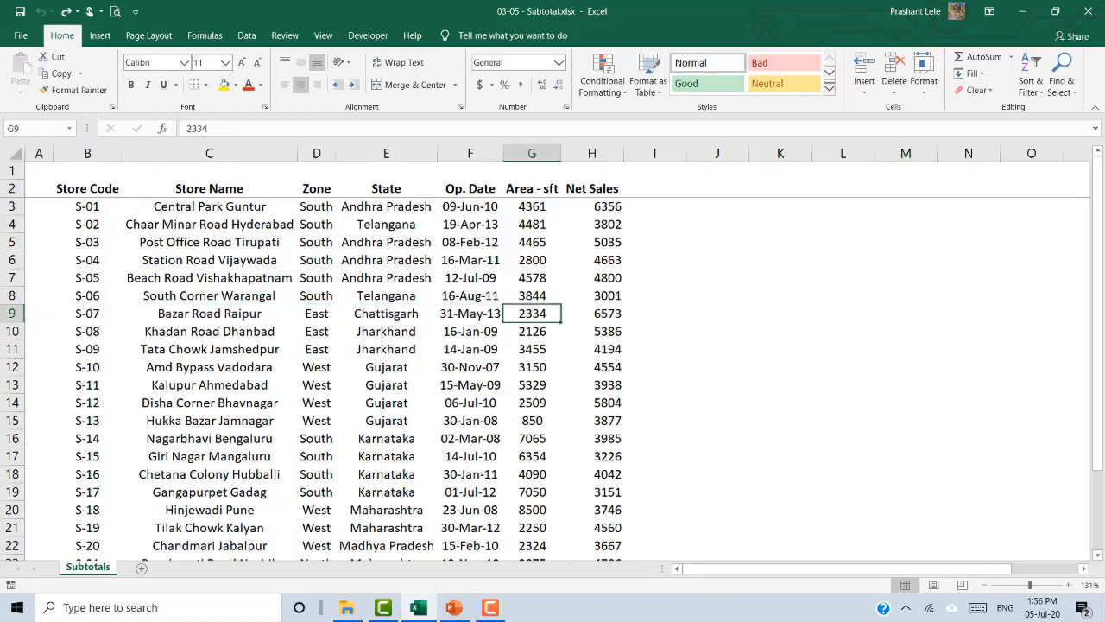
pyautogui.press('Right')
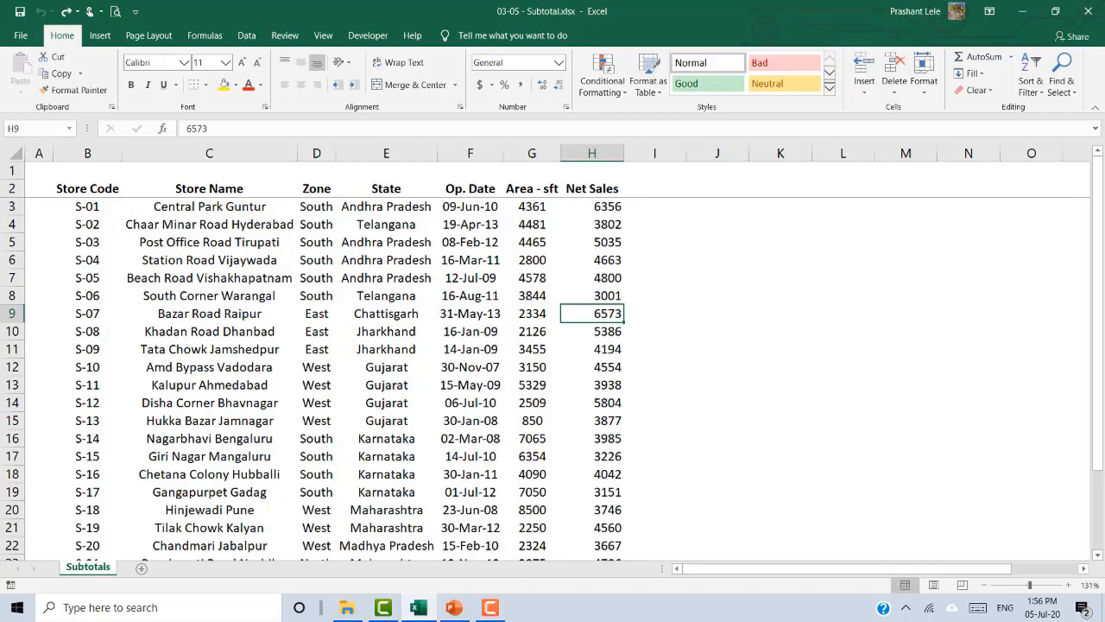
pyautogui.hotkey('ctrl', 'Left')
pyautogui.hotkey('ctrl', 'Up')
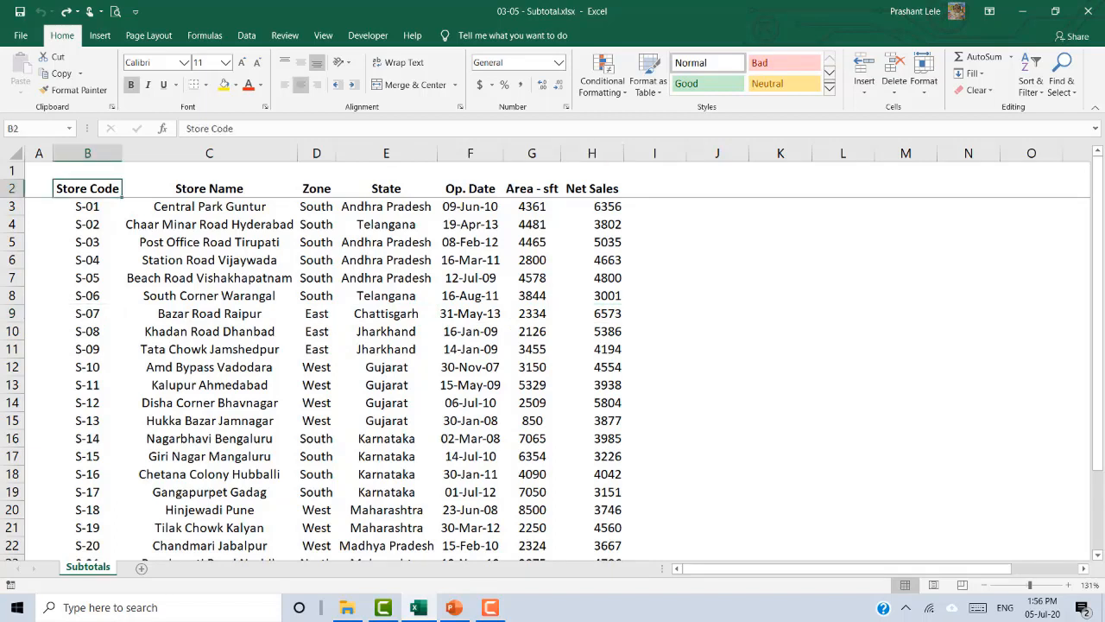
pyautogui.hotkey('ctrl', 'Right')
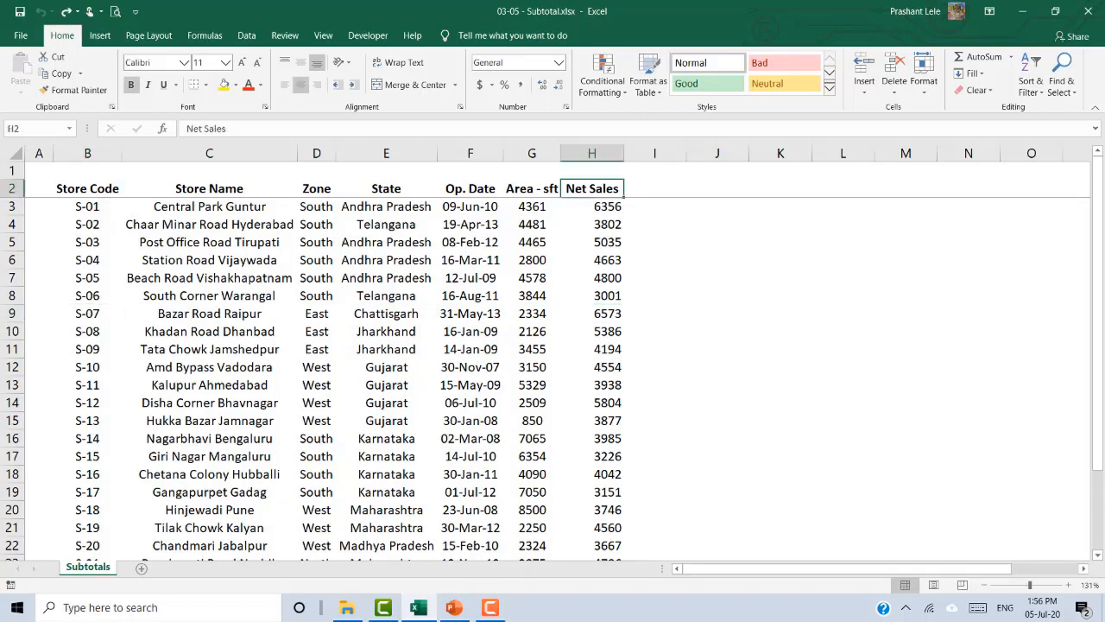
pyautogui.hotkey('ctrl', 'Left')
pyautogui.press('Down')
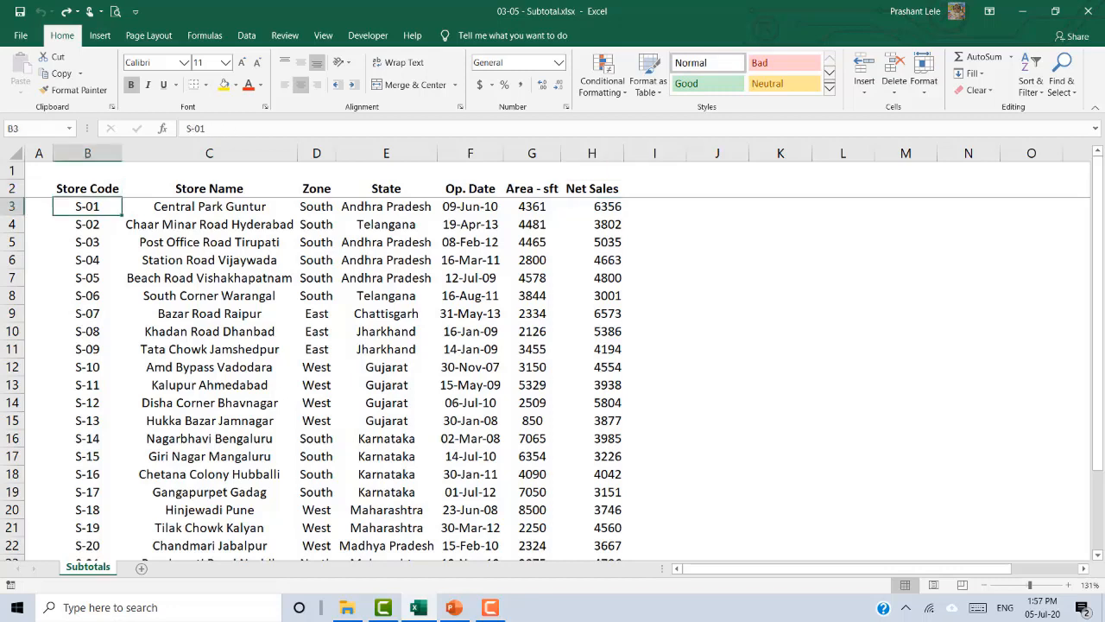
pyautogui.press('Up')
pyautogui.hotkey('ctrl', 'Right')
pyautogui.hotkey('ctrl', 'Left')
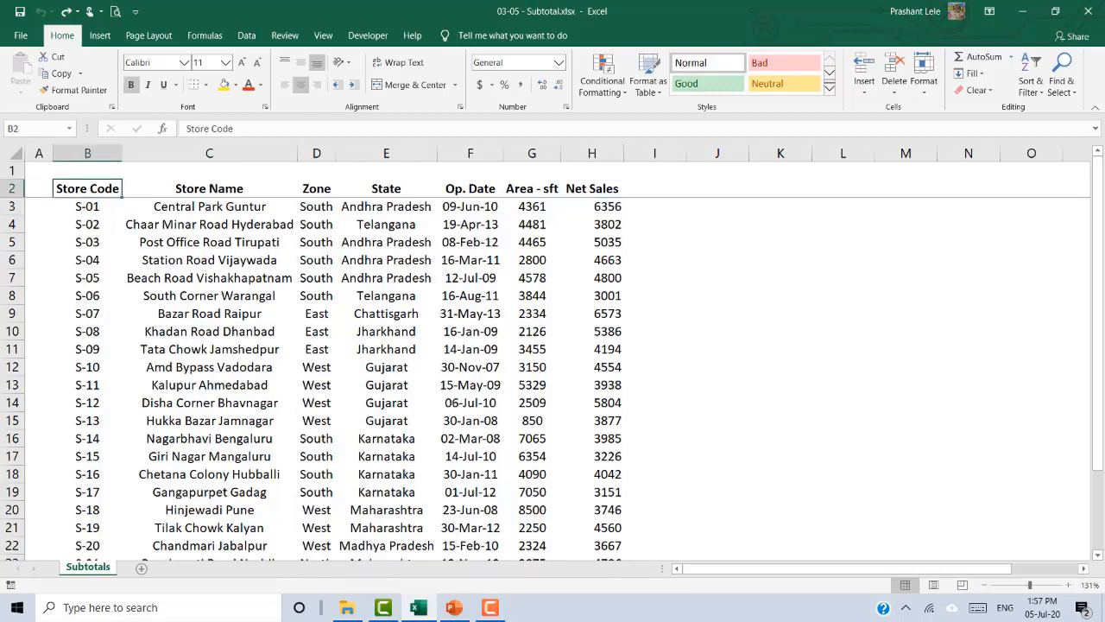
# - Sort the store table by the Zone column in ascending order, A to Z
pyautogui.press('Right')
pyautogui.press('Right')
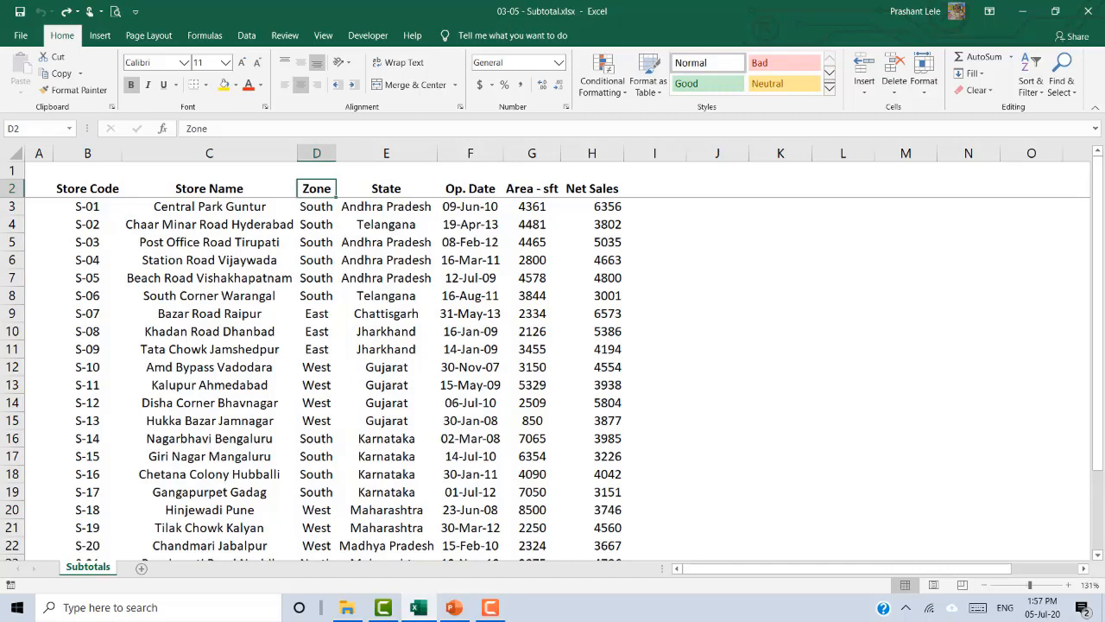
pyautogui.press('Down')
pyautogui.press('Up')
pyautogui.press('Down')
pyautogui.press('Up')
pyautogui.press('Down')
pyautogui.press('Down')
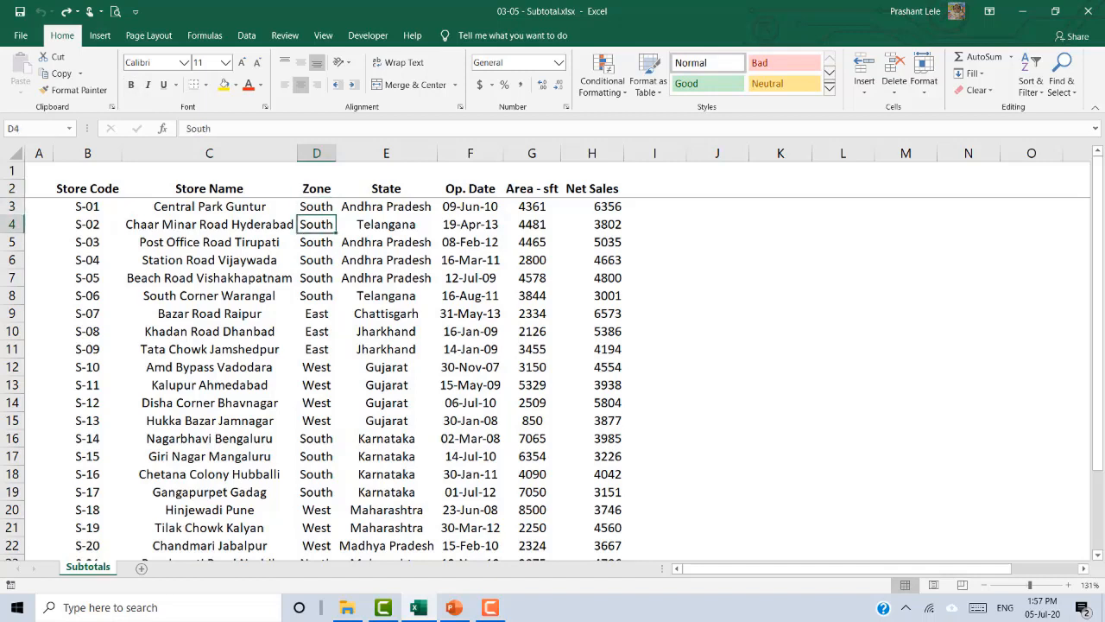
pyautogui.press('Up')
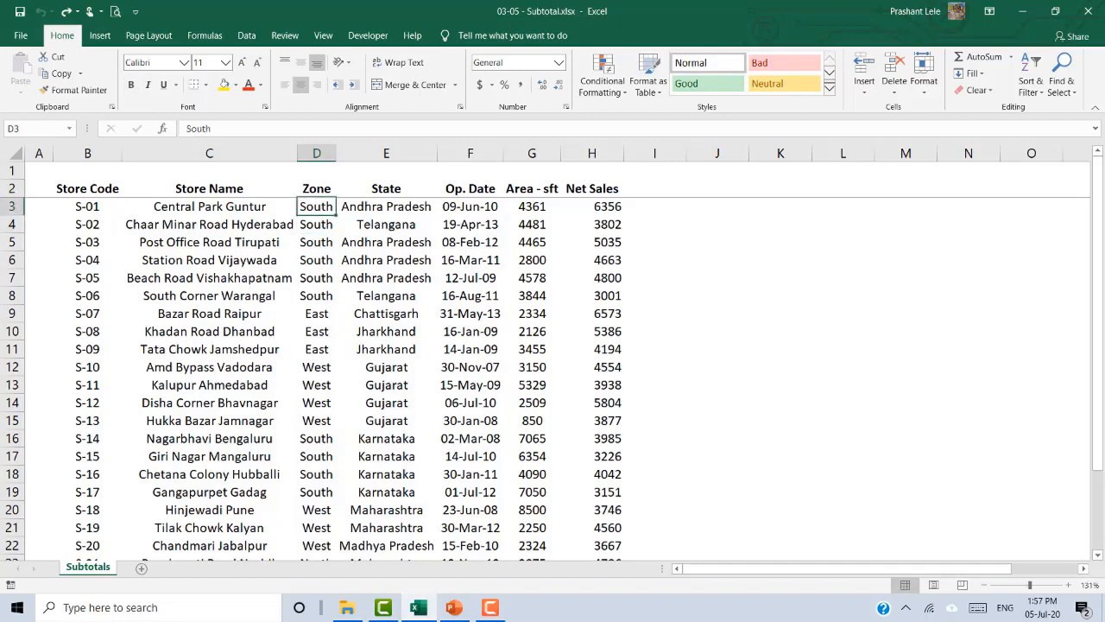
pyautogui.click(247, 36)
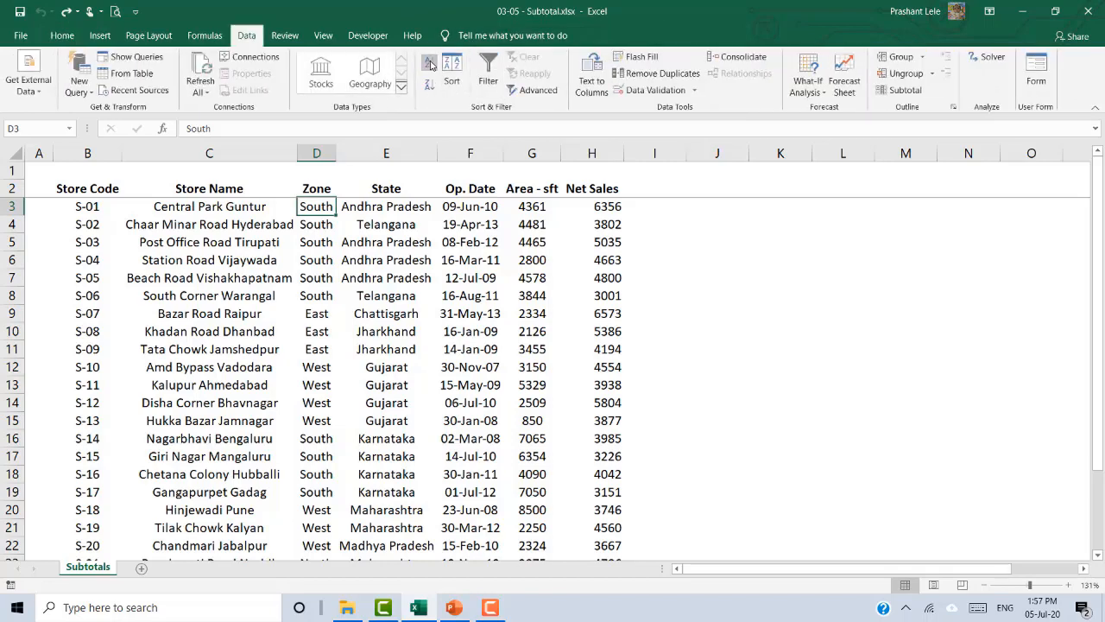
pyautogui.click(431, 65)
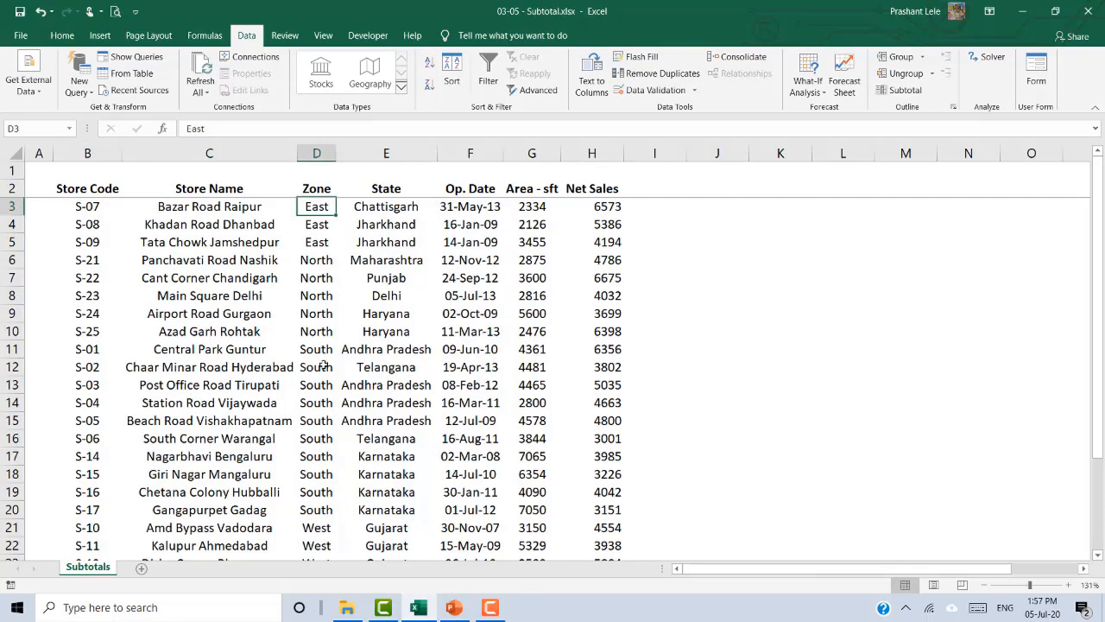
# - Add subtotals to the sorted store table that sum Net Sales at each change in Zone
pyautogui.click(325, 264)
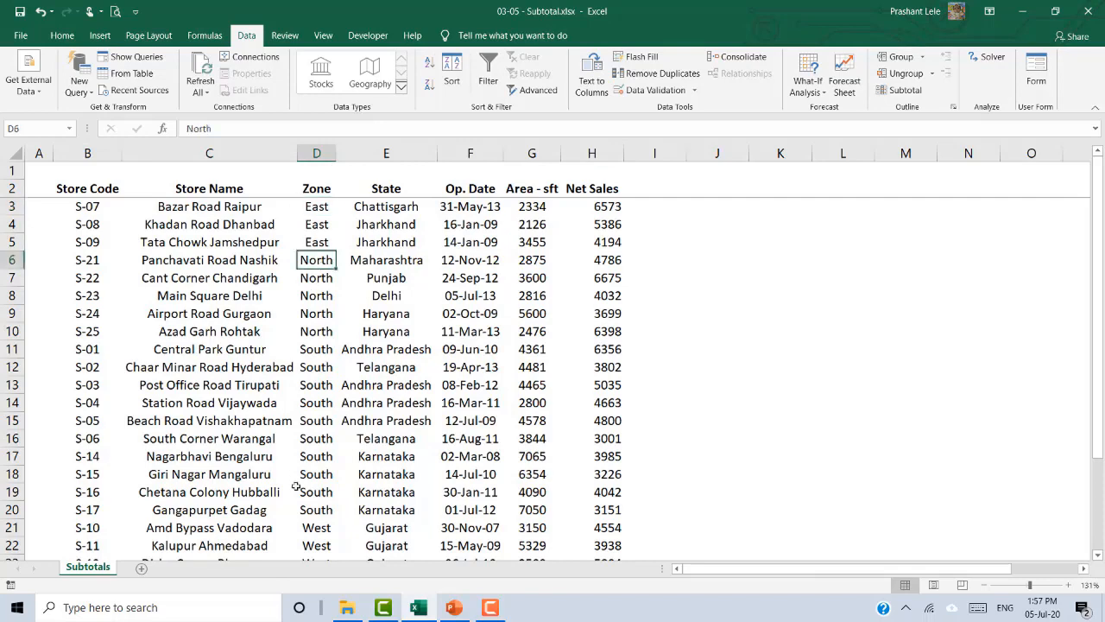
pyautogui.scroll(-3, 297, 477)
pyautogui.scroll(-3, 296, 477)
pyautogui.scroll(6, 296, 477)
pyautogui.click(906, 91)
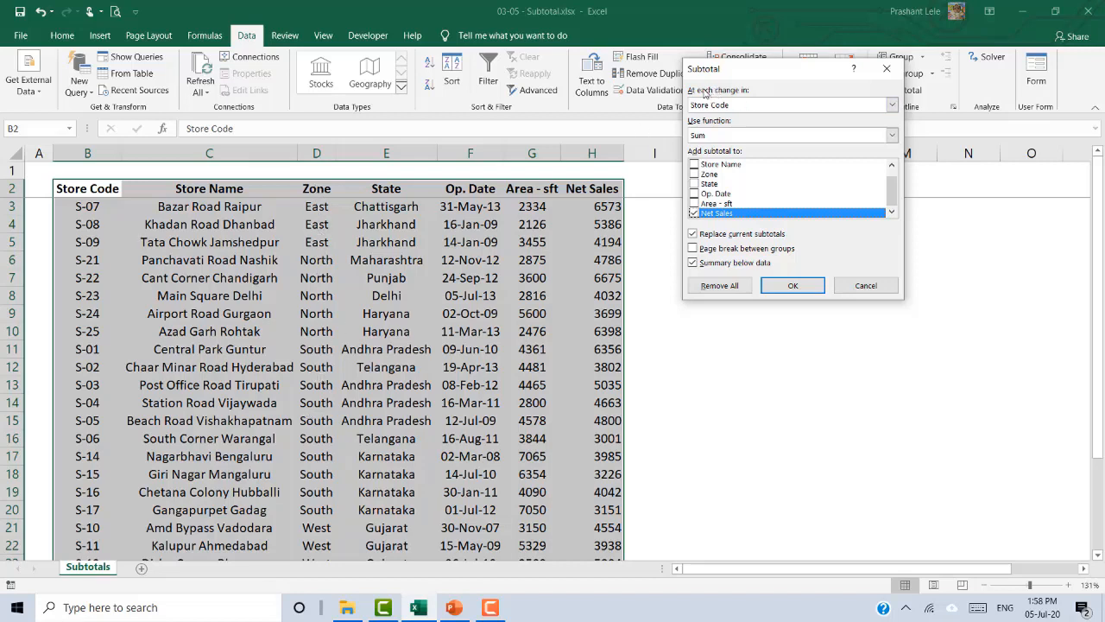
pyautogui.click(750, 107)
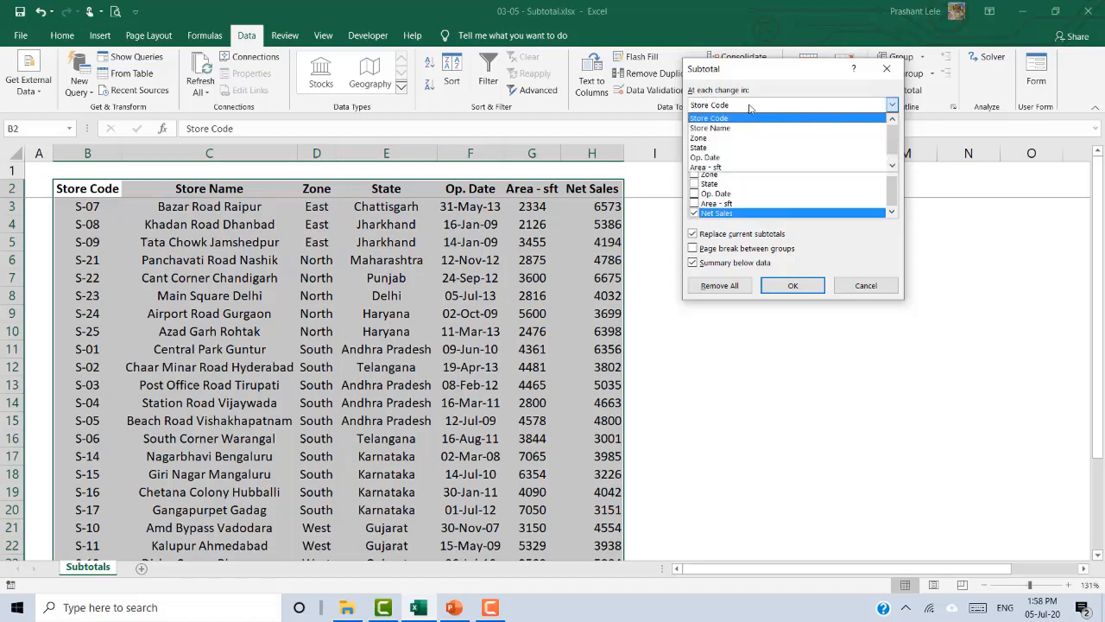
pyautogui.click(724, 140)
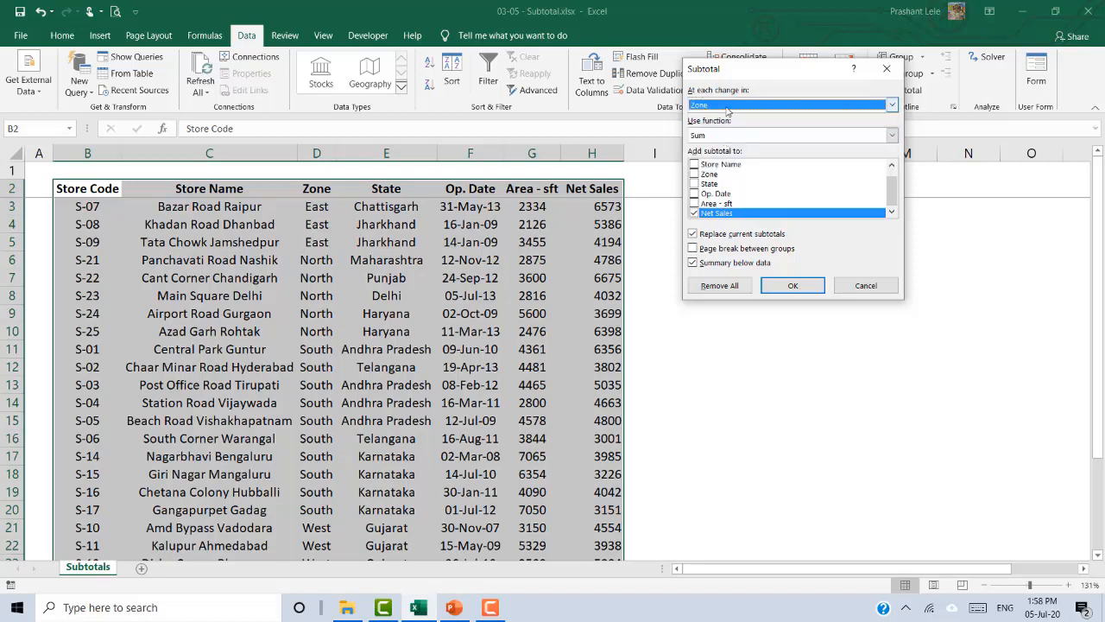
pyautogui.click(748, 136)
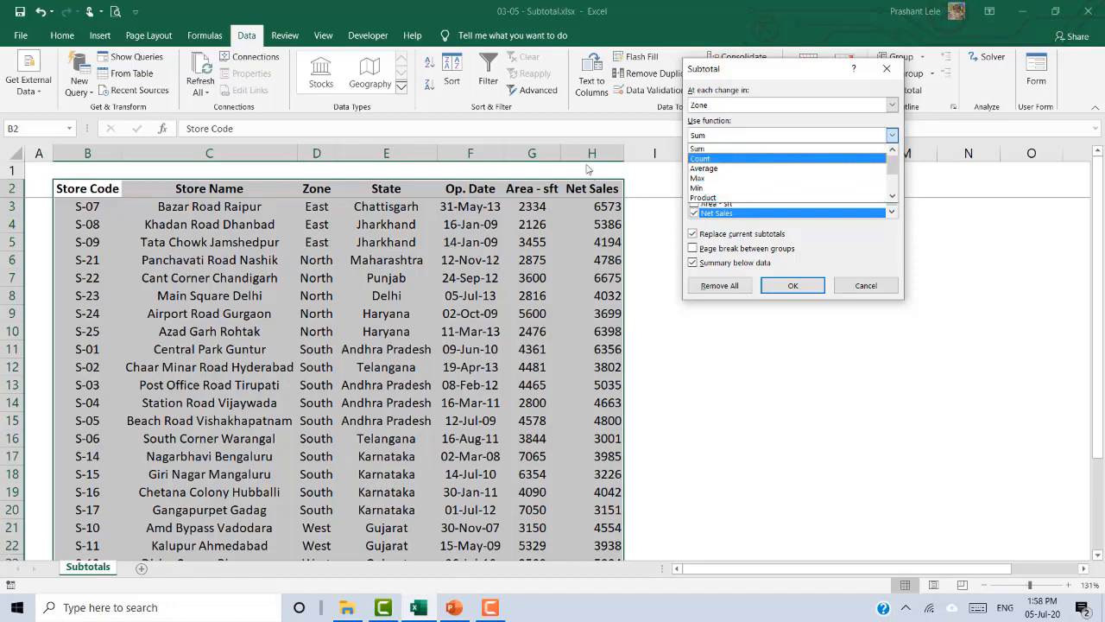
pyautogui.click(749, 151)
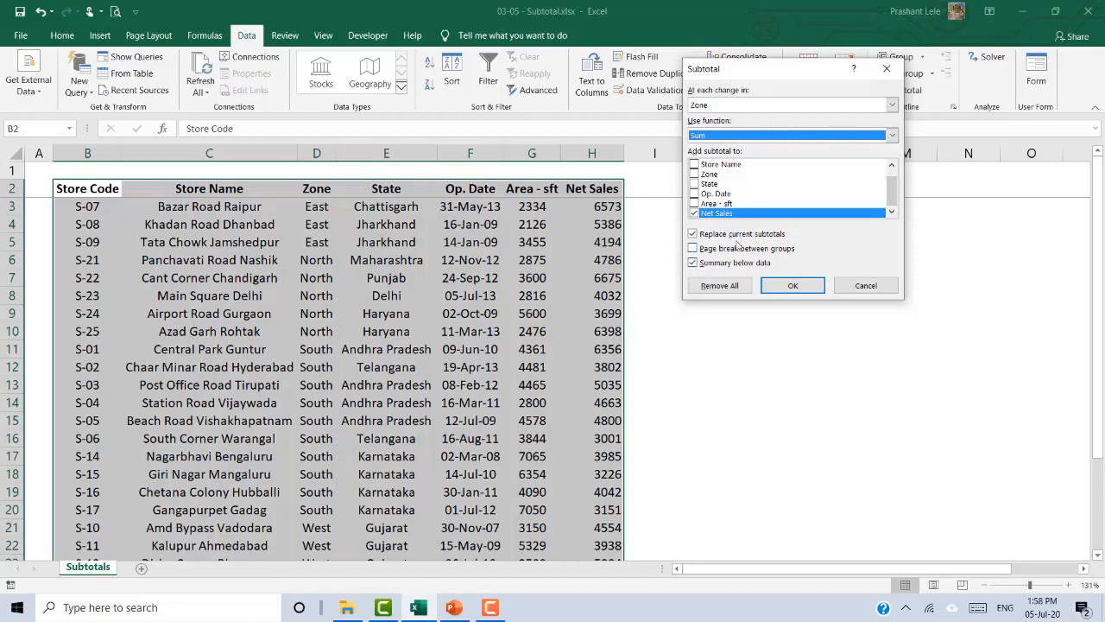
pyautogui.click(796, 293)
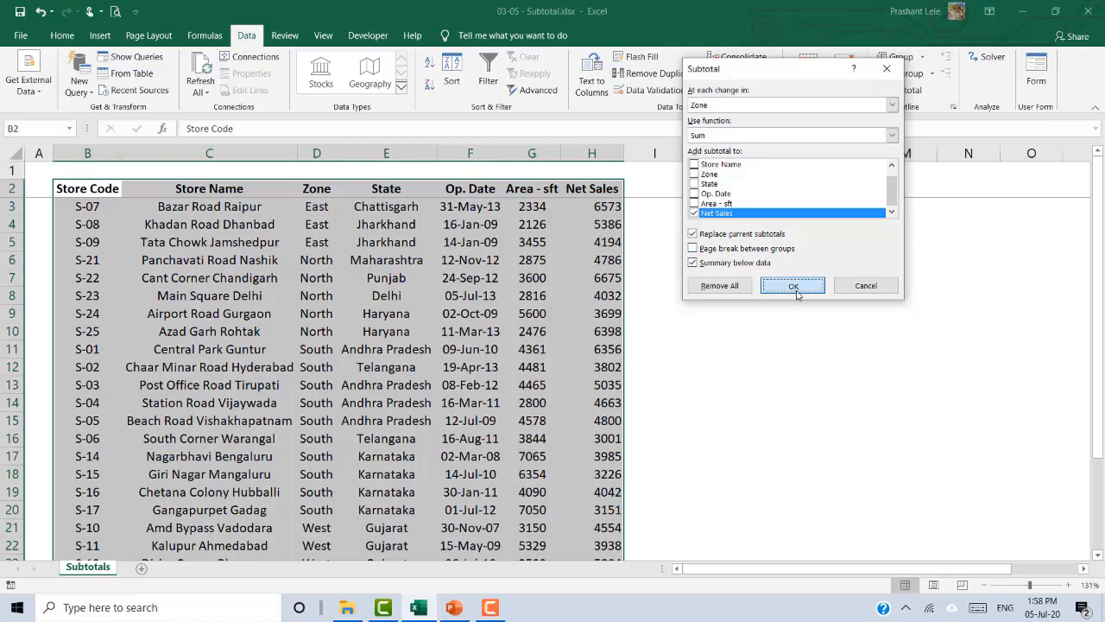
pyautogui.click(796, 291)
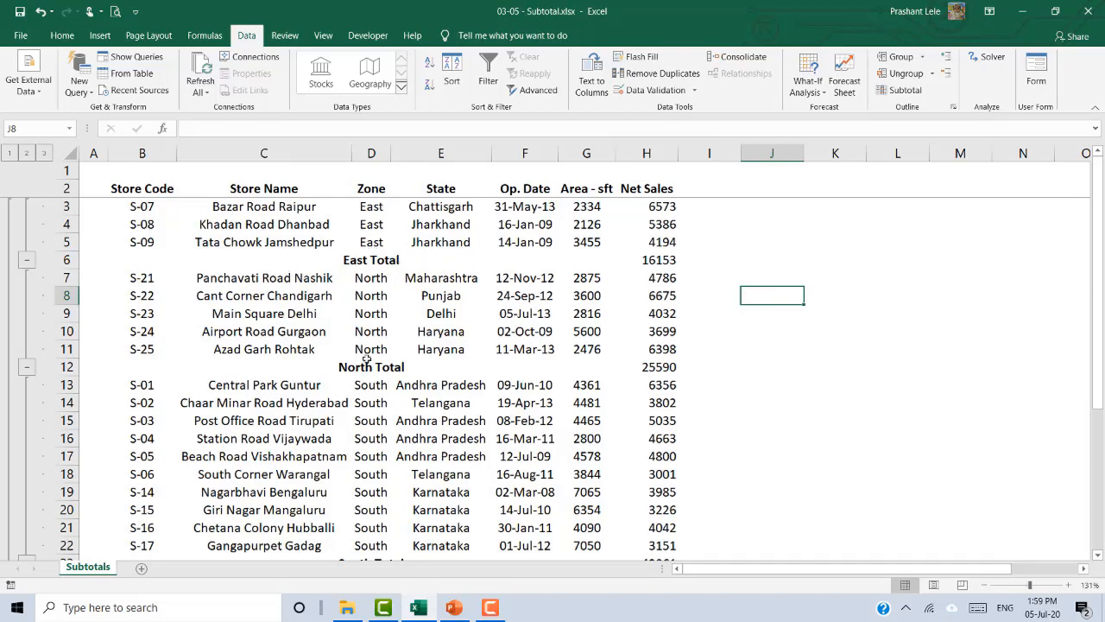
# - Replace the zone-wise subtotals with sums of both Area - sft and Net Sales at each change in Zone
pyautogui.scroll(-3, 372, 418)
pyautogui.scroll(-4, 372, 418)
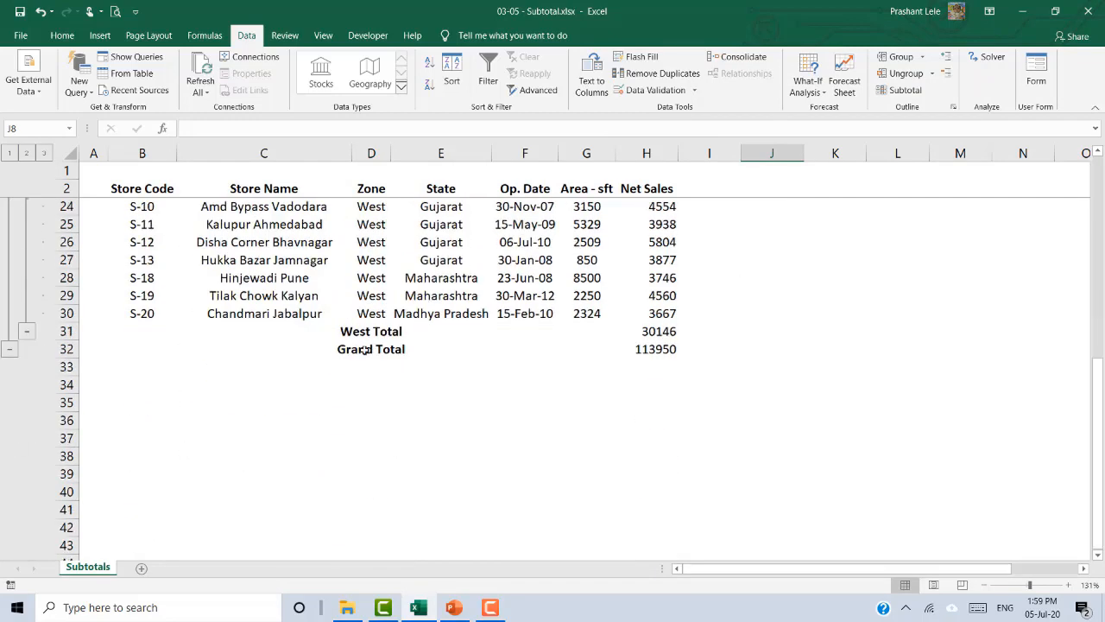
pyautogui.scroll(7, 458, 355)
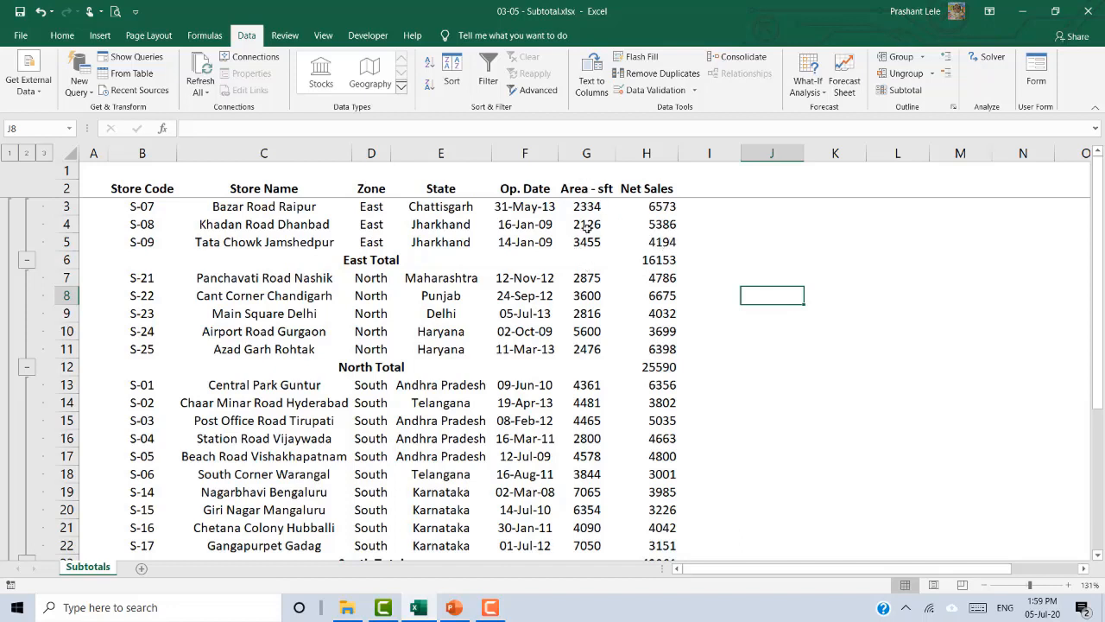
pyautogui.click(367, 192)
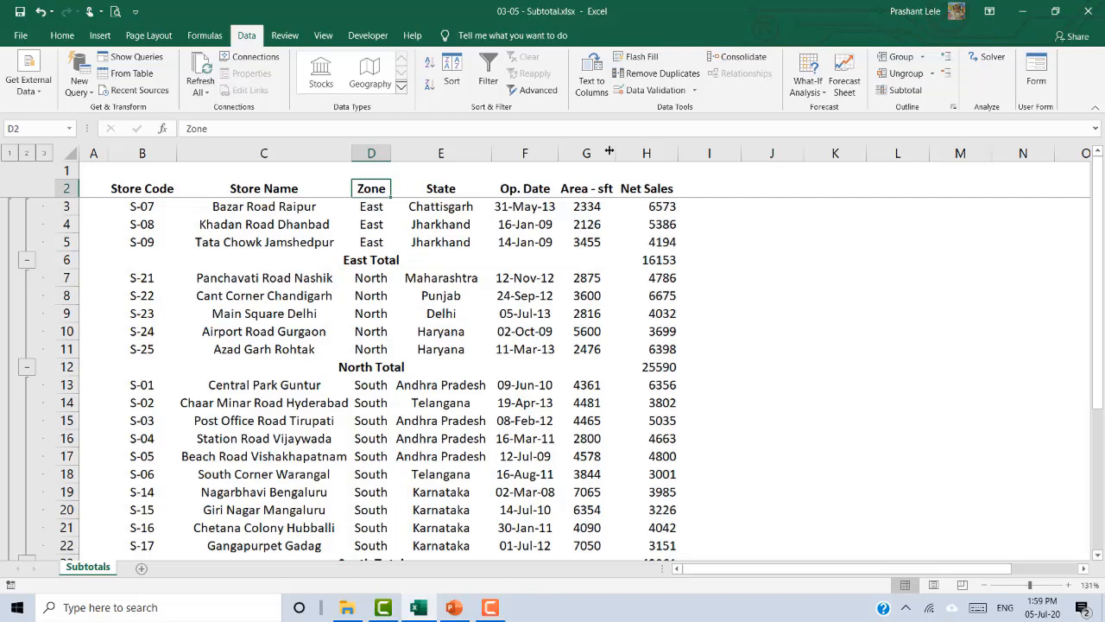
pyautogui.click(907, 90)
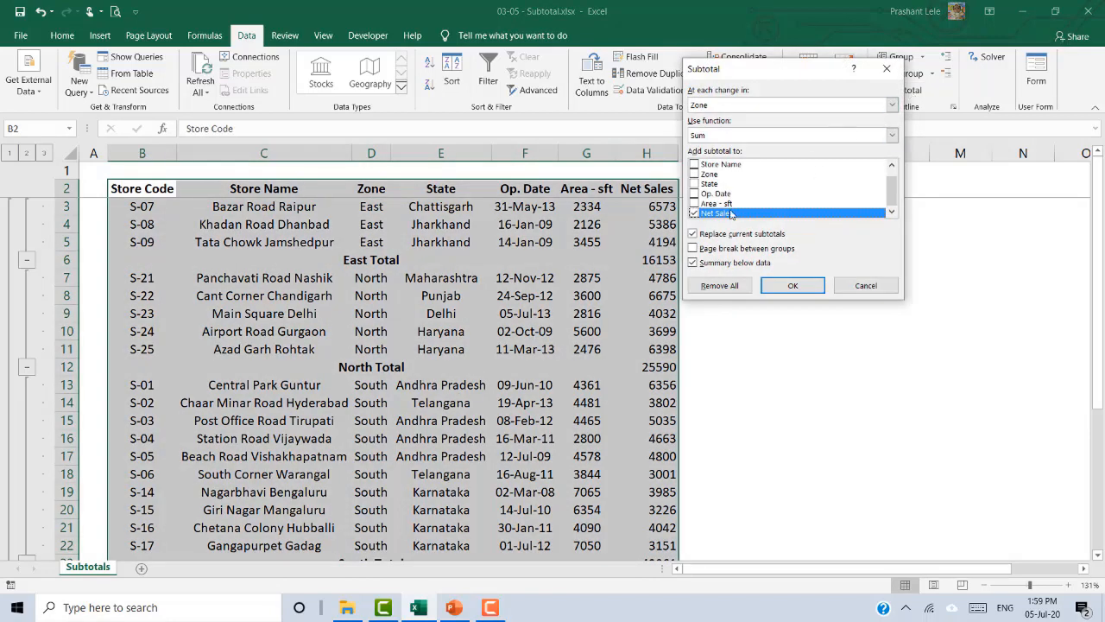
pyautogui.click(695, 203)
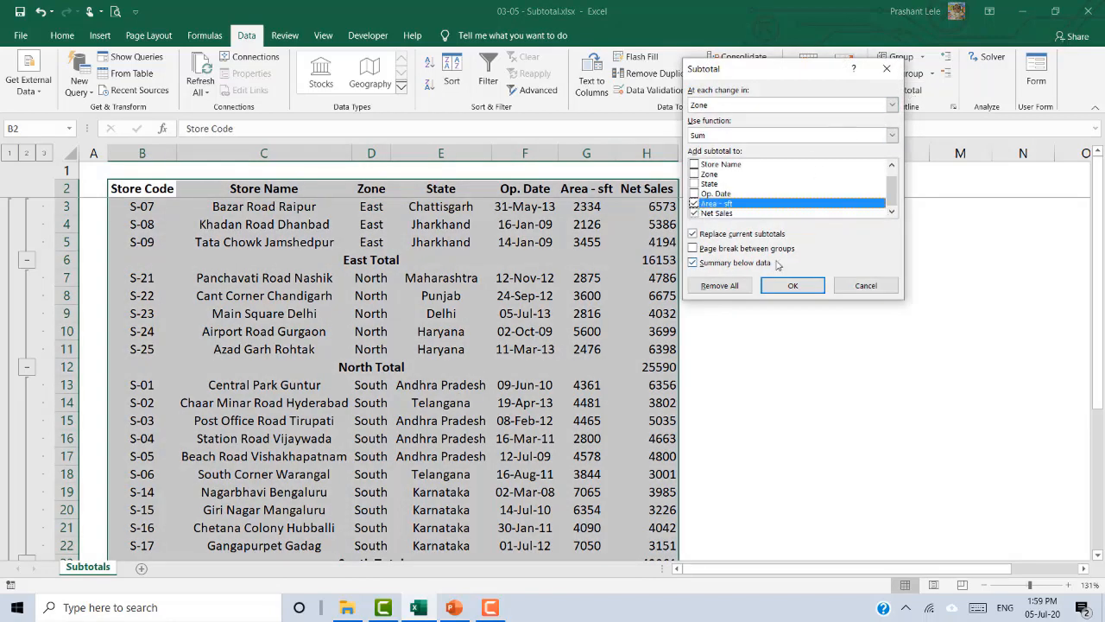
pyautogui.click(786, 287)
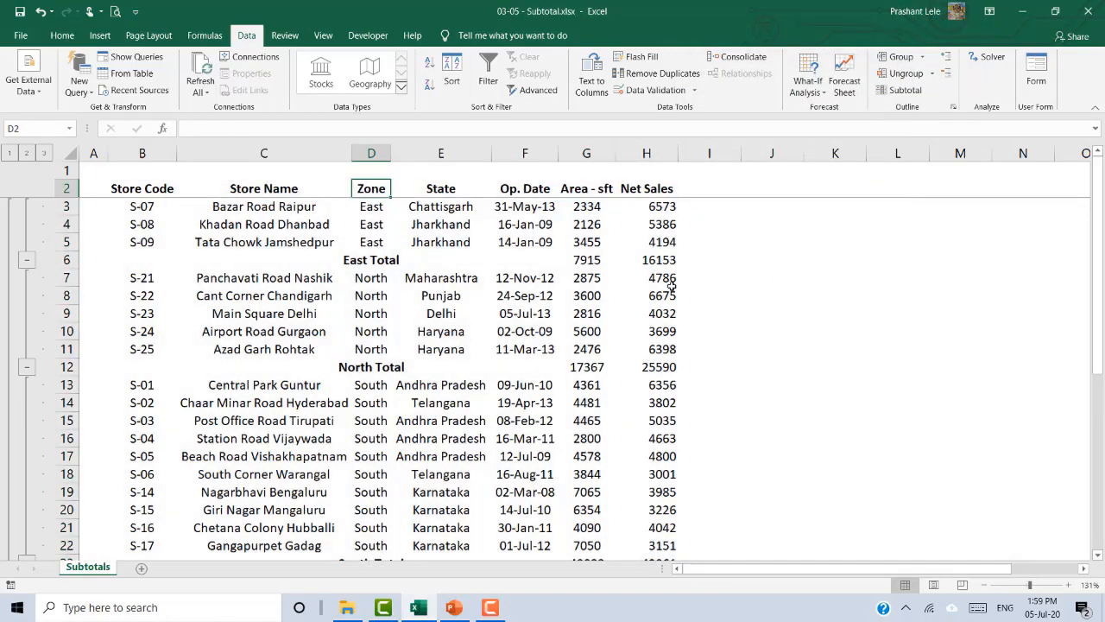
# - Examine the East zone's Area subtotal formula and the zone and grand totals down the table
pyautogui.click(588, 259)
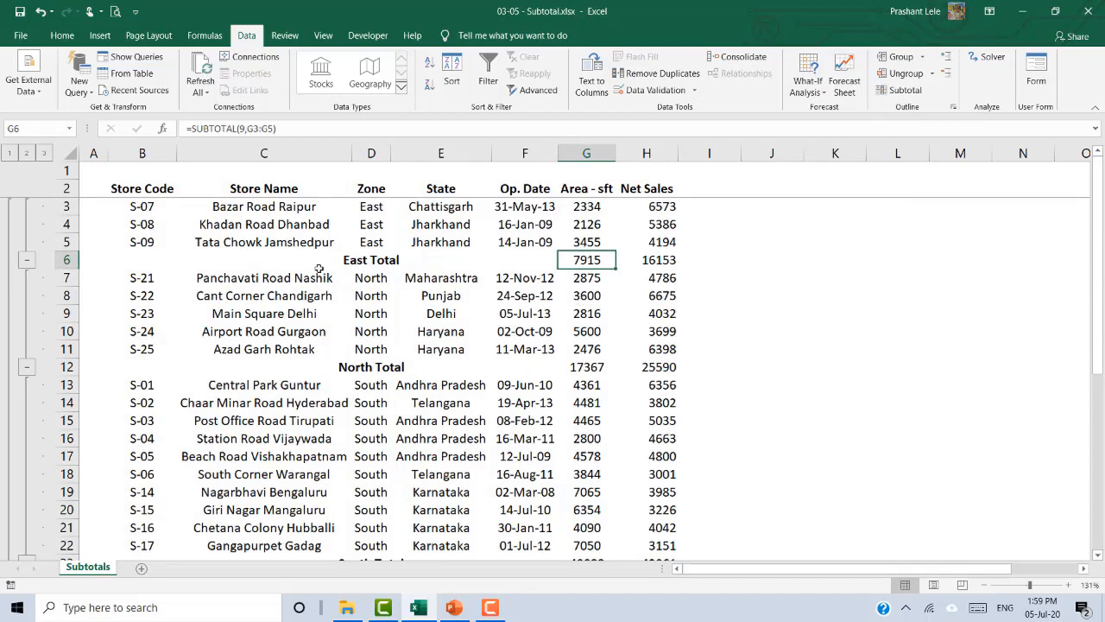
pyautogui.scroll(-4, 318, 268)
pyautogui.scroll(4, 318, 268)
pyautogui.scroll(-9, 423, 224)
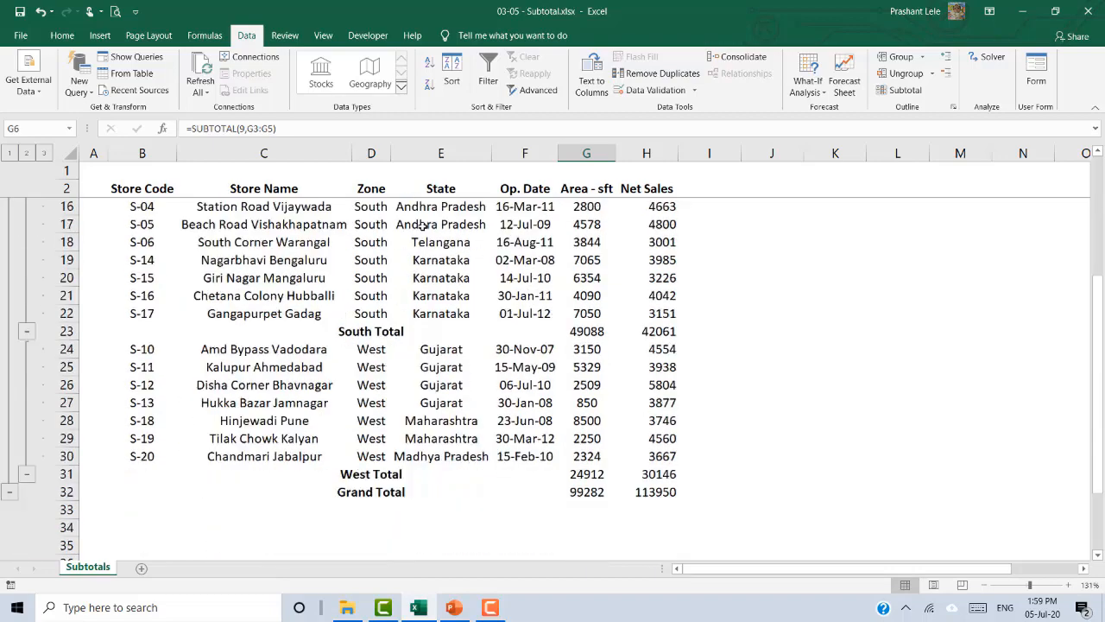
pyautogui.scroll(9, 423, 225)
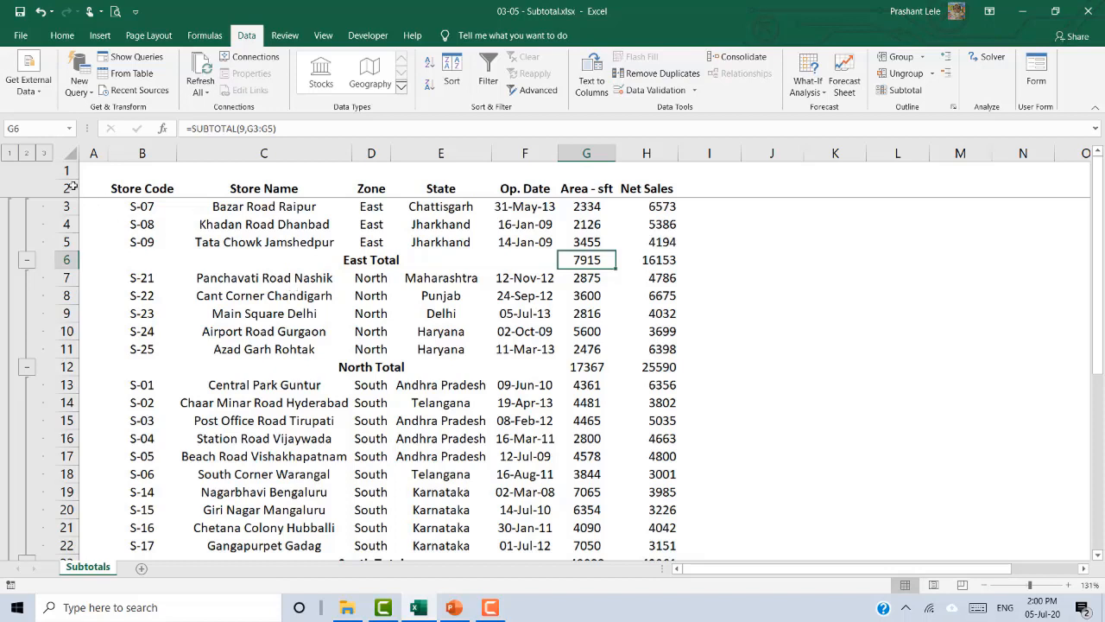
# - Switch the outline between zone totals and the grand total only, ending on the zone totals
pyautogui.click(27, 153)
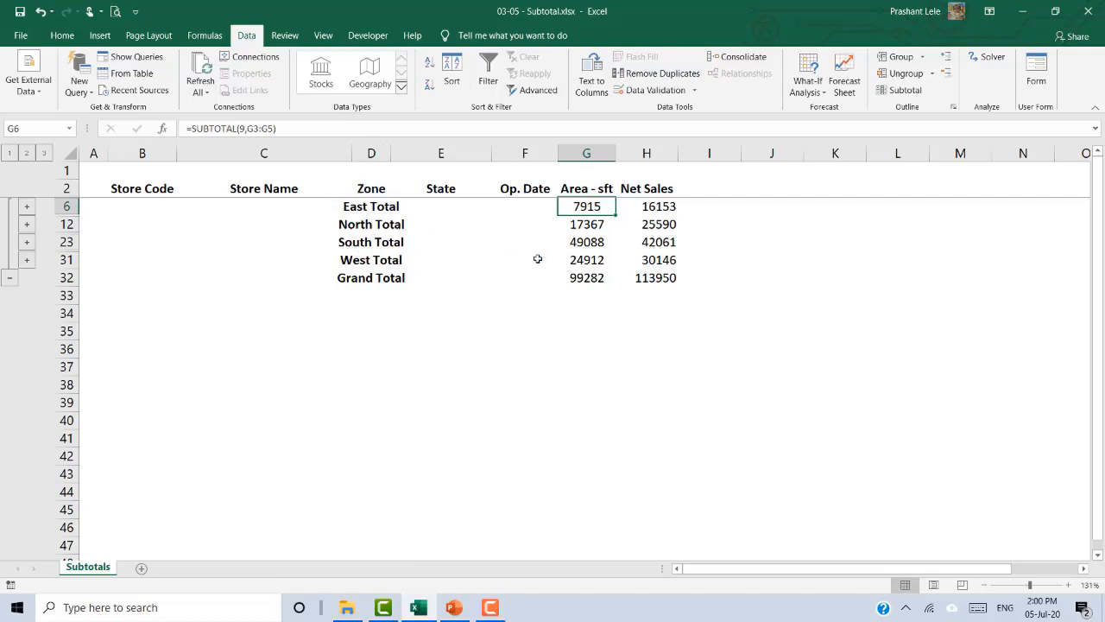
pyautogui.click(9, 153)
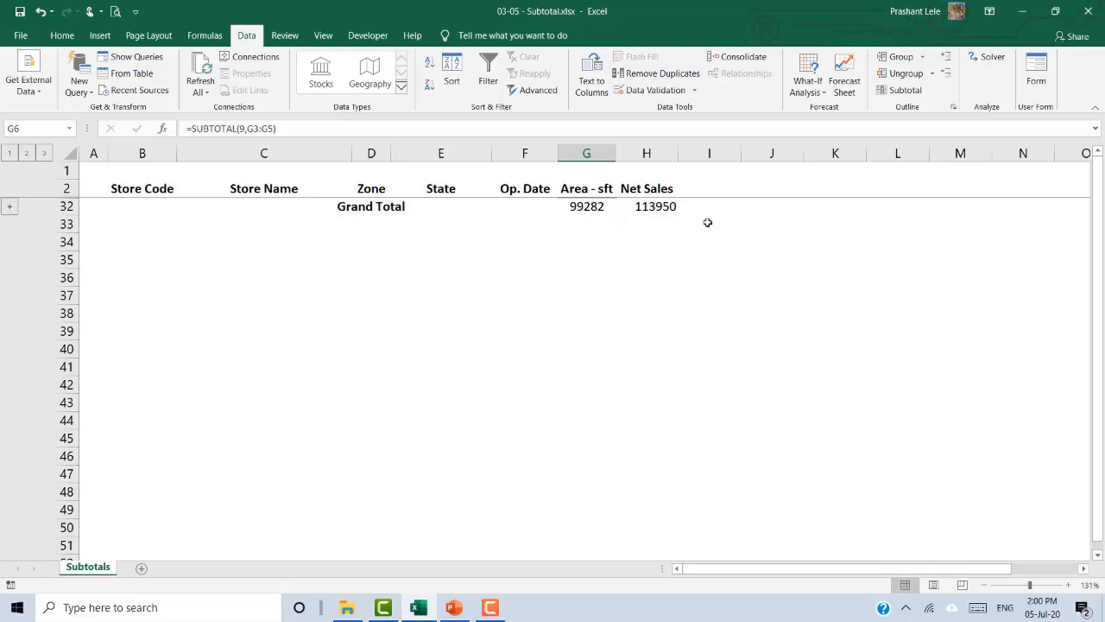
pyautogui.click(27, 153)
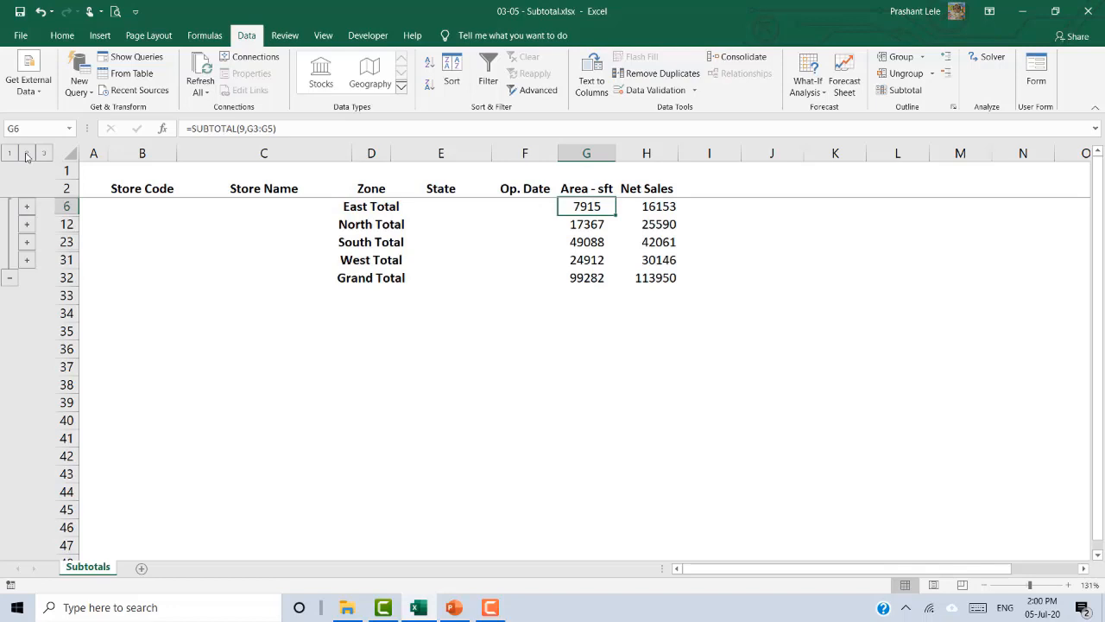
pyautogui.click(11, 154)
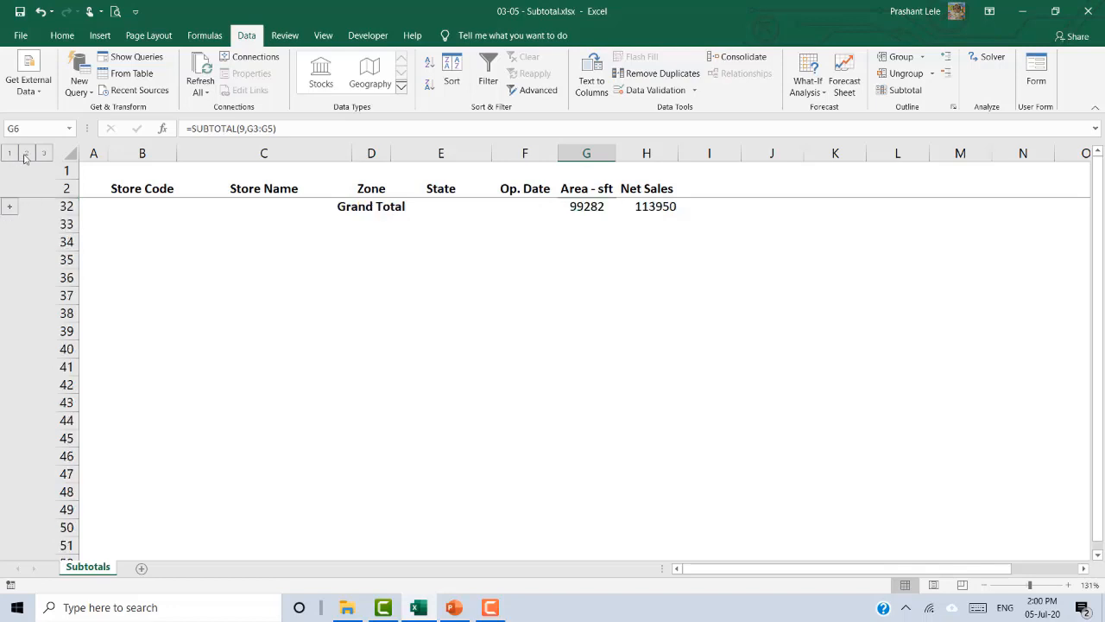
pyautogui.click(27, 154)
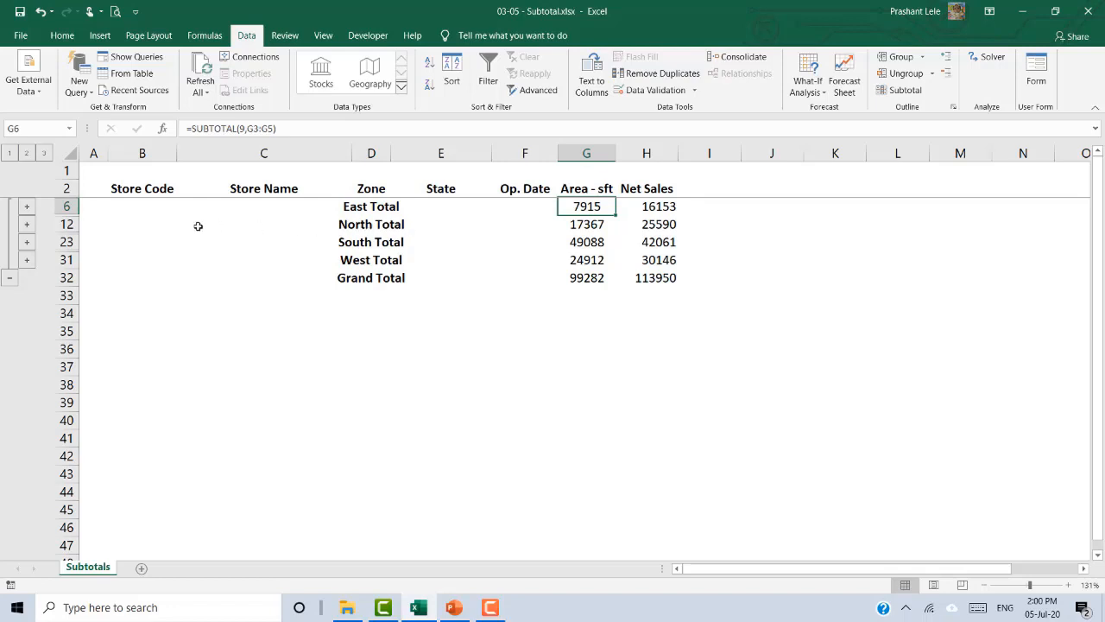
# - Expand the North zone's store rows, and show all detail rows to review the full list
pyautogui.click(27, 225)
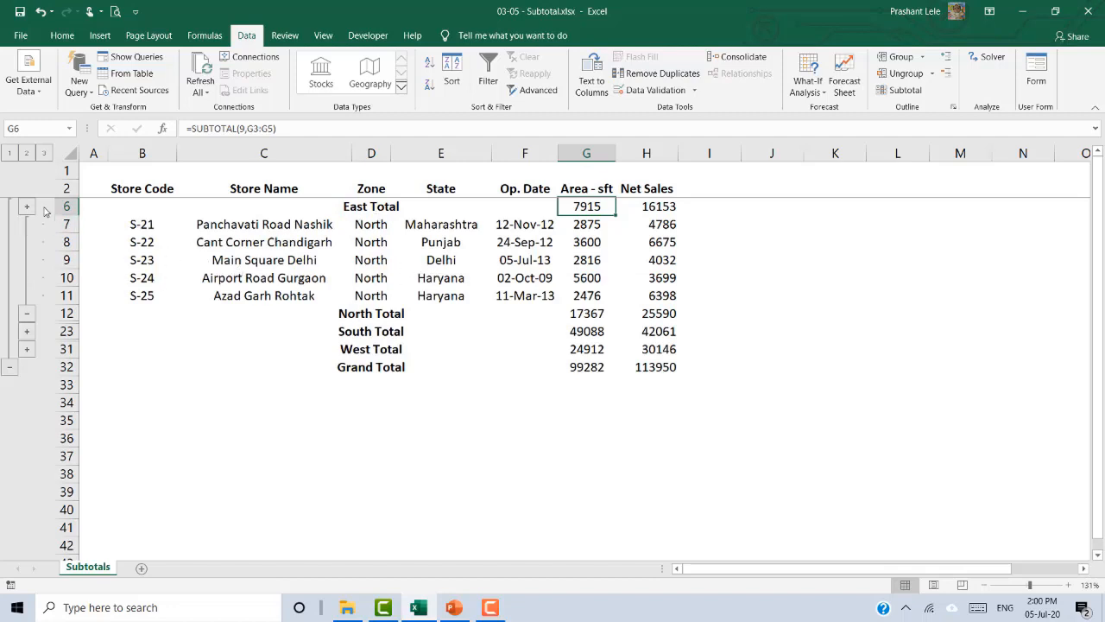
pyautogui.click(45, 154)
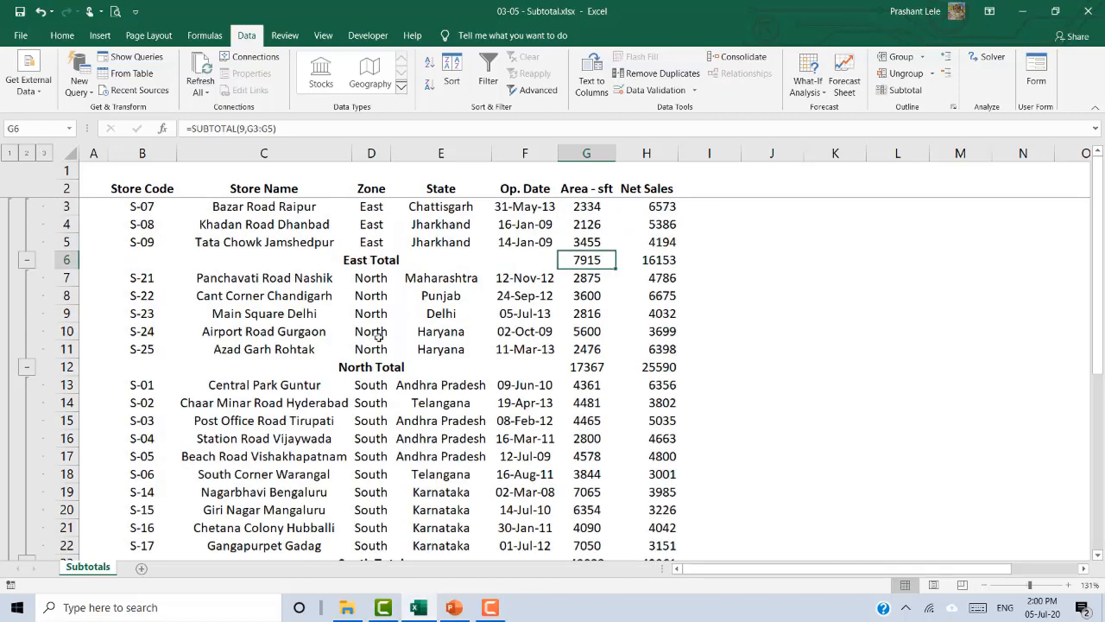
pyautogui.scroll(-10, 378, 335)
pyautogui.scroll(2, 378, 335)
pyautogui.scroll(8, 378, 335)
# - Remove all subtotals from the store table
pyautogui.click(441, 191)
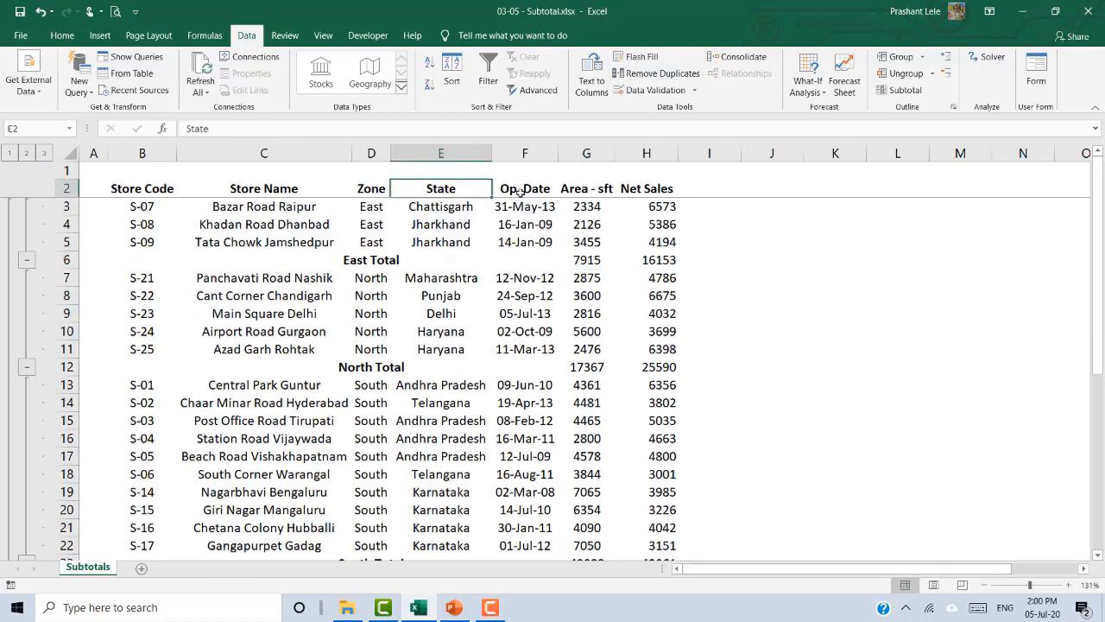
pyautogui.click(461, 222)
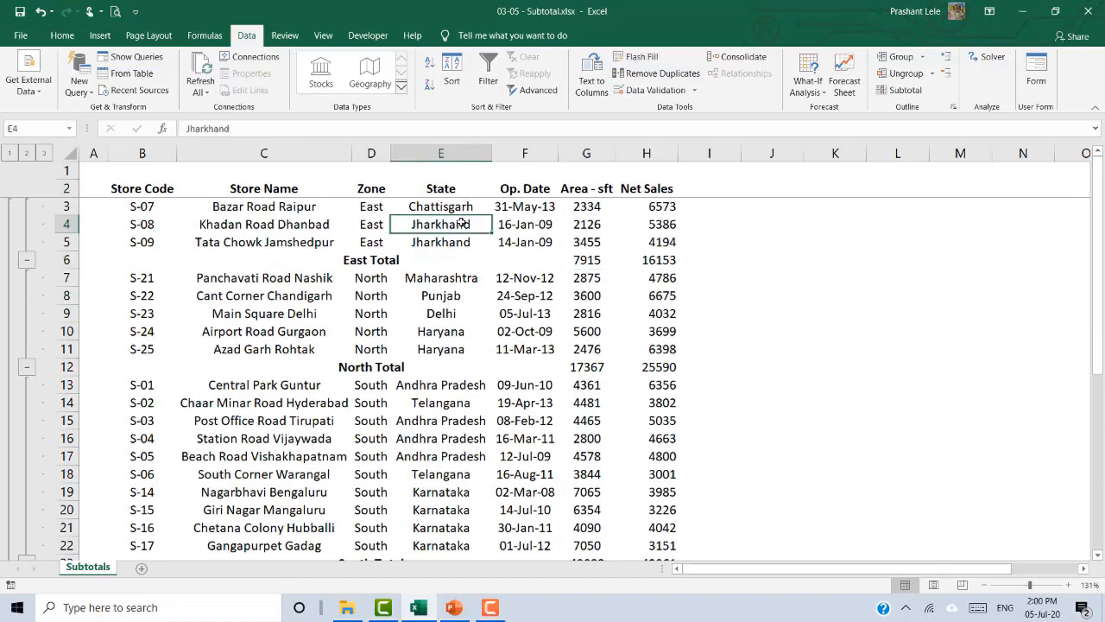
pyautogui.click(907, 93)
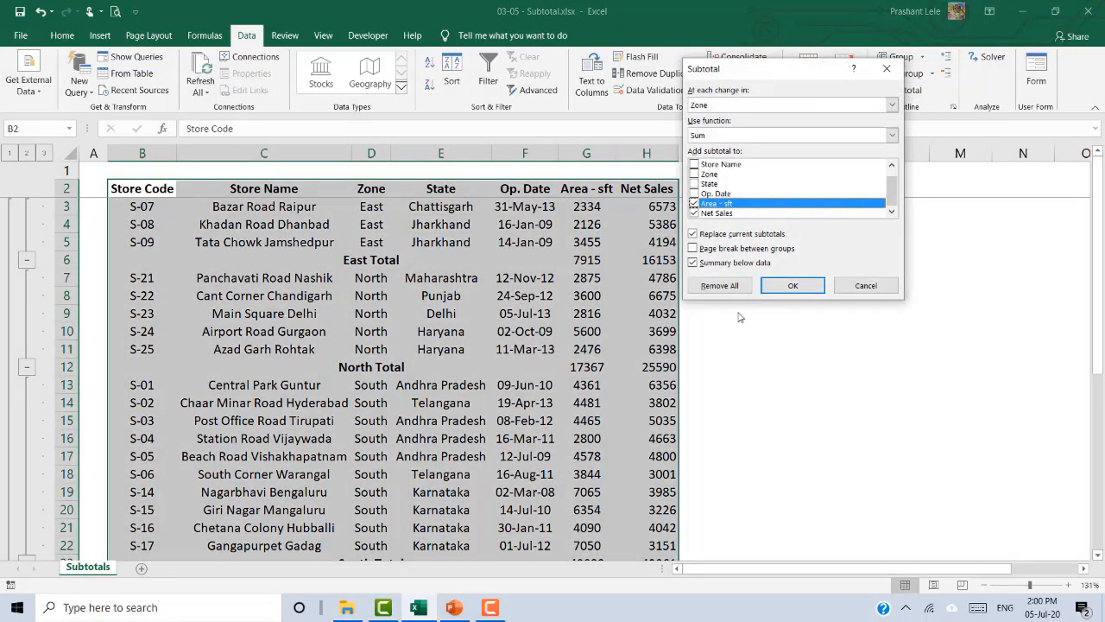
pyautogui.click(719, 286)
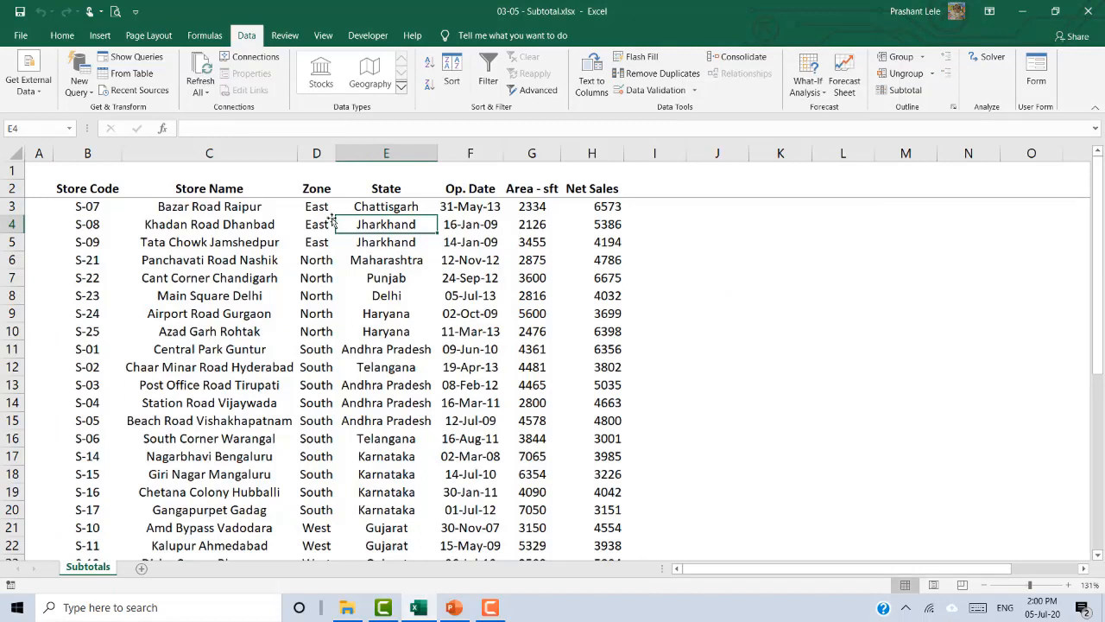
# - Examine the Zone and State column headers and the first State entry
pyautogui.click(308, 192)
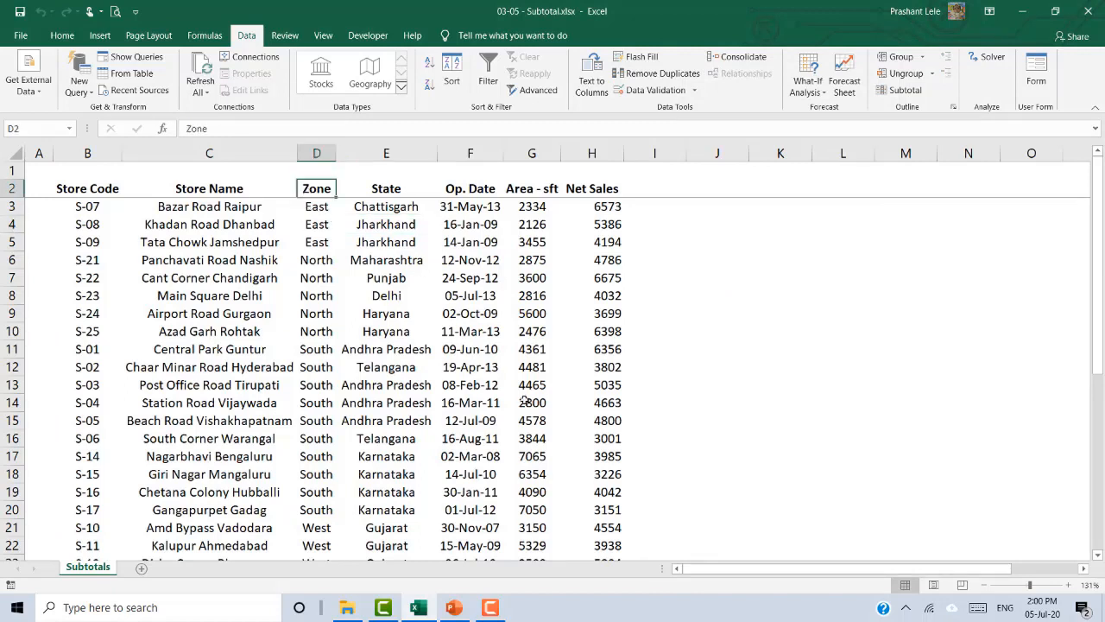
pyautogui.press('Left')
pyautogui.press('Left')
pyautogui.press('Right')
pyautogui.press('Right')
pyautogui.press('Right')
pyautogui.press('Right')
pyautogui.press('Right')
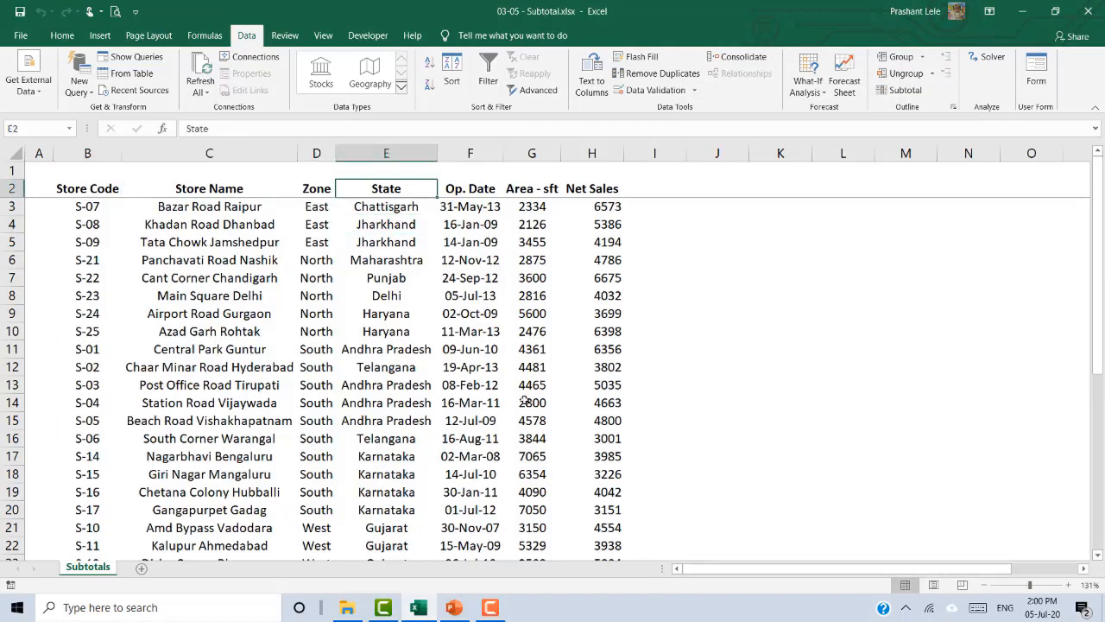
pyautogui.press('Left')
pyautogui.press('Left')
pyautogui.press('Left')
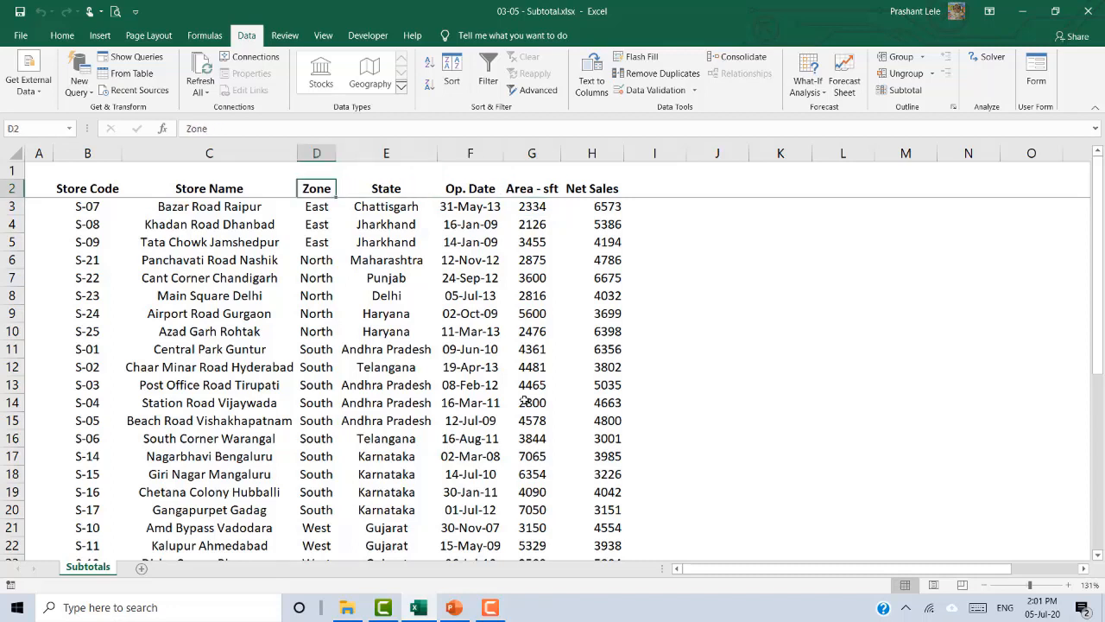
pyautogui.press('Right')
pyautogui.press('Down')
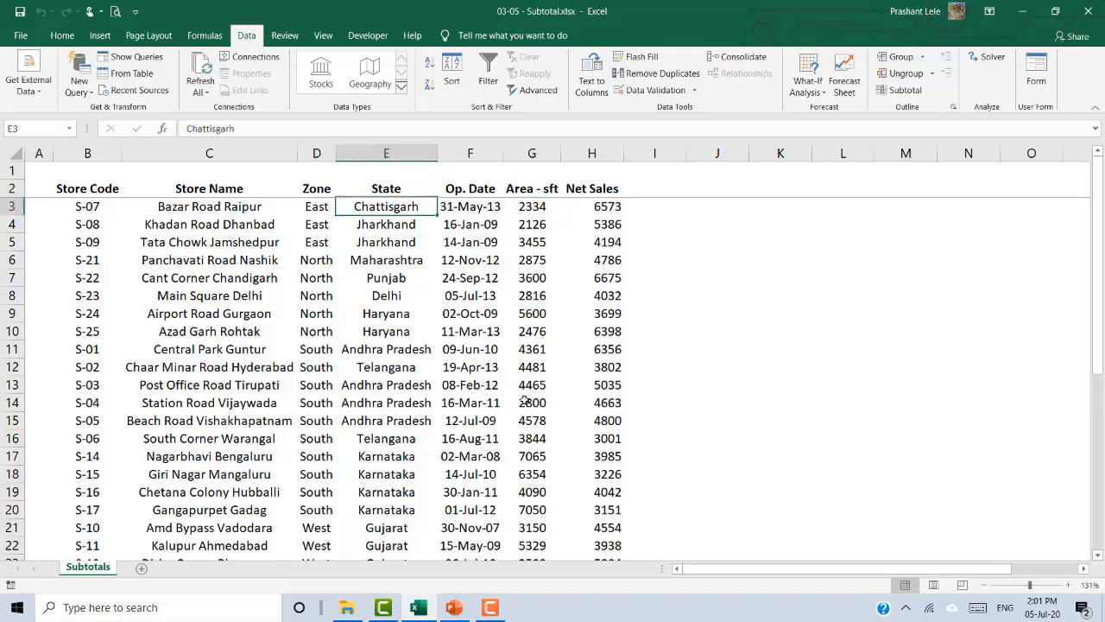
pyautogui.press('Up')
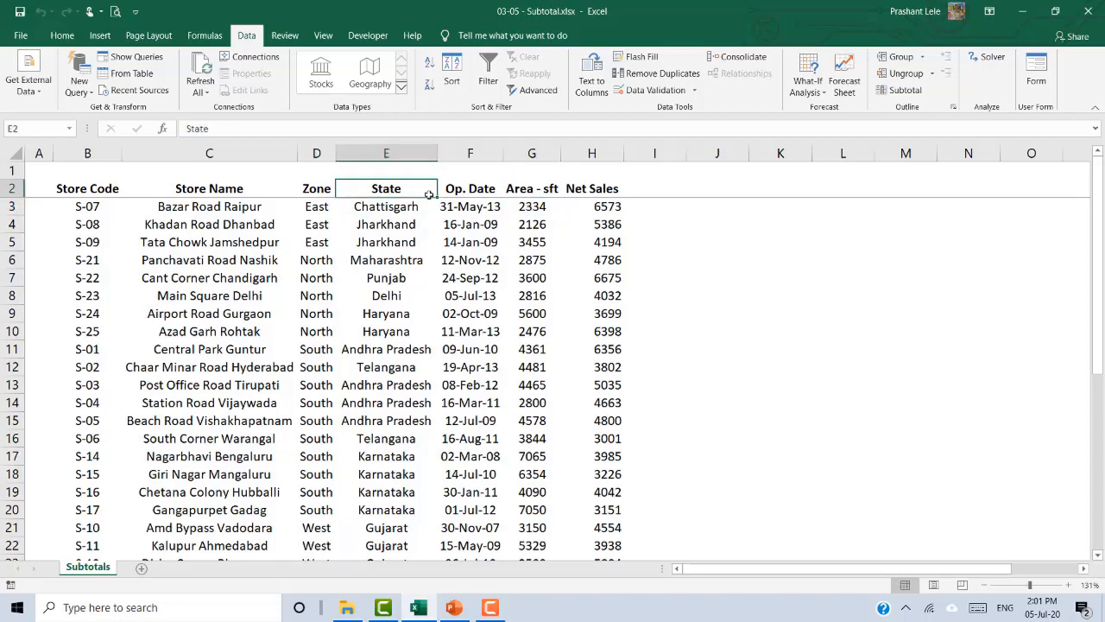
# - Sort the store table by the State column, first A to Z and finally Z to A
pyautogui.click(378, 222)
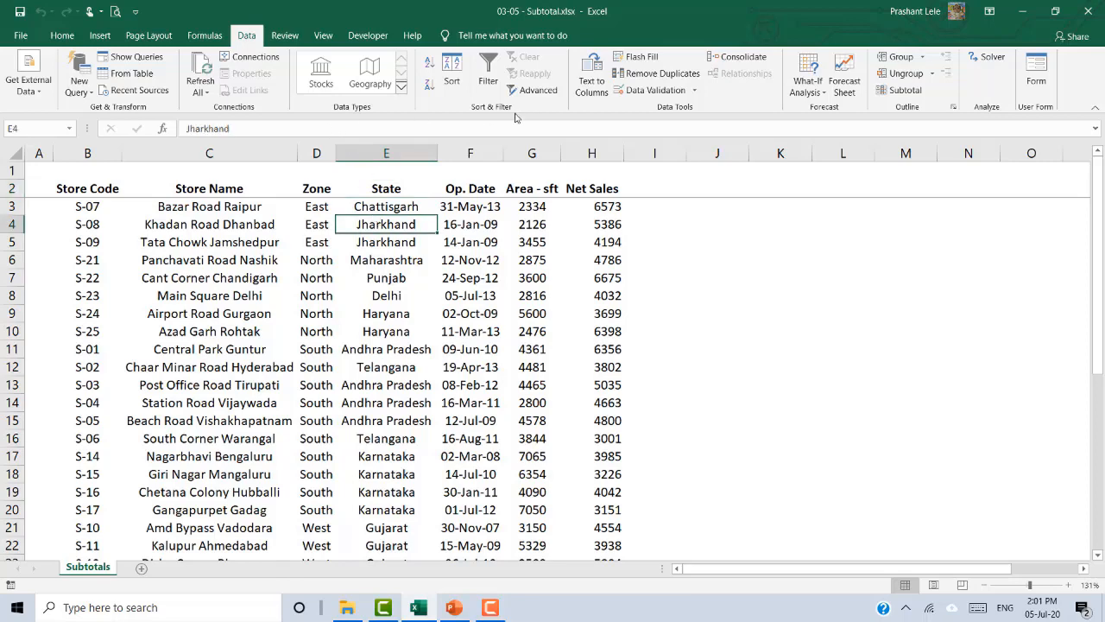
pyautogui.click(429, 67)
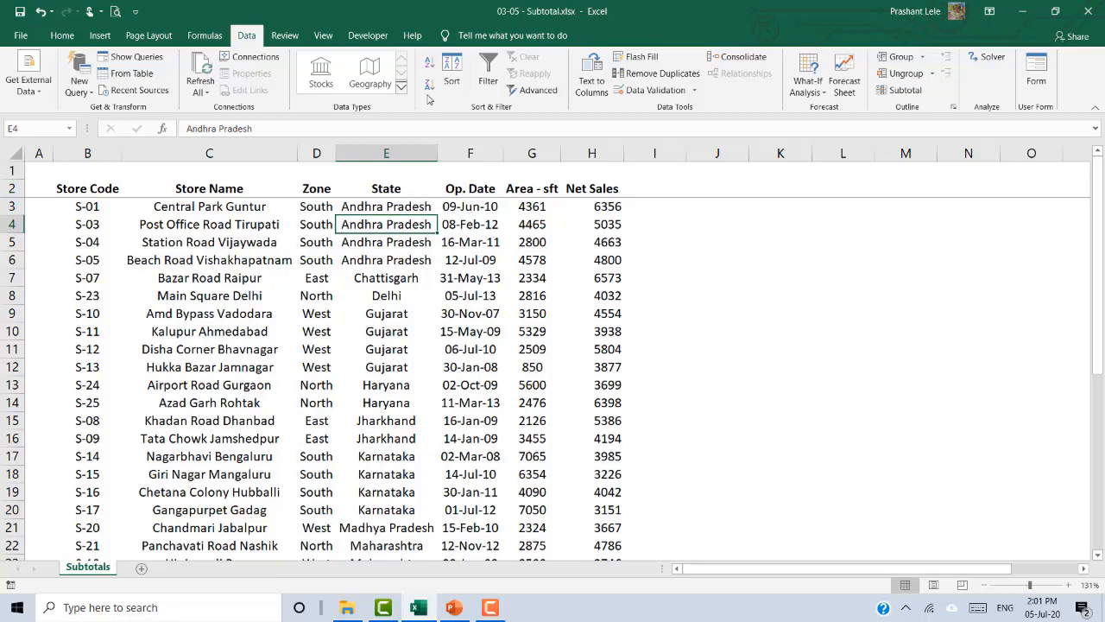
pyautogui.click(429, 86)
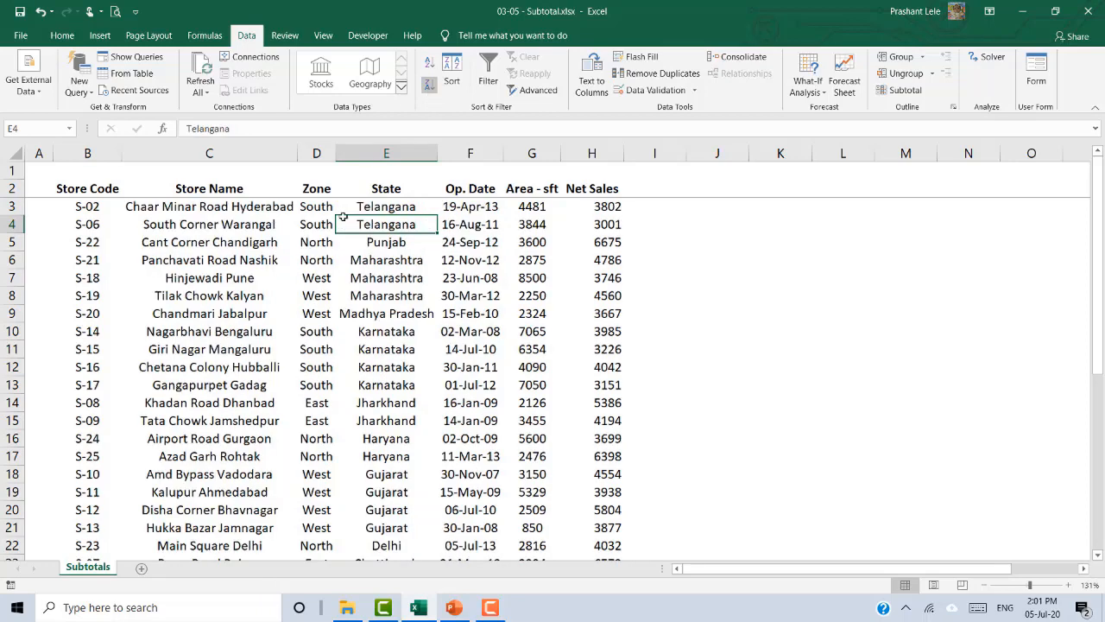
# - Add subtotals that sum only Net Sales at each change in State, and review the resulting list
pyautogui.click(394, 189)
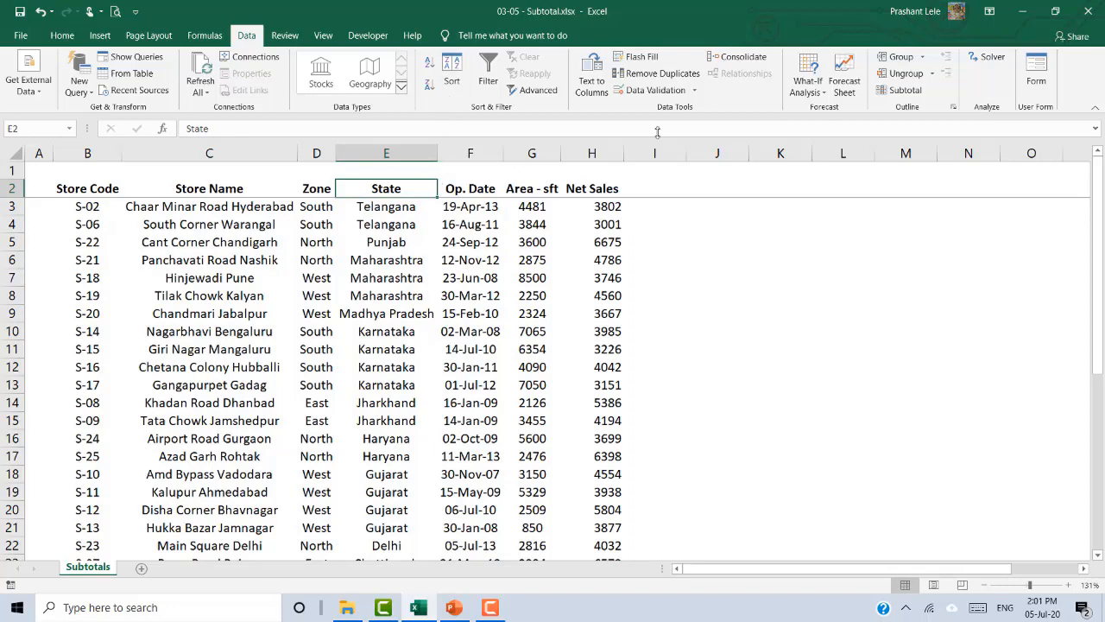
pyautogui.click(899, 91)
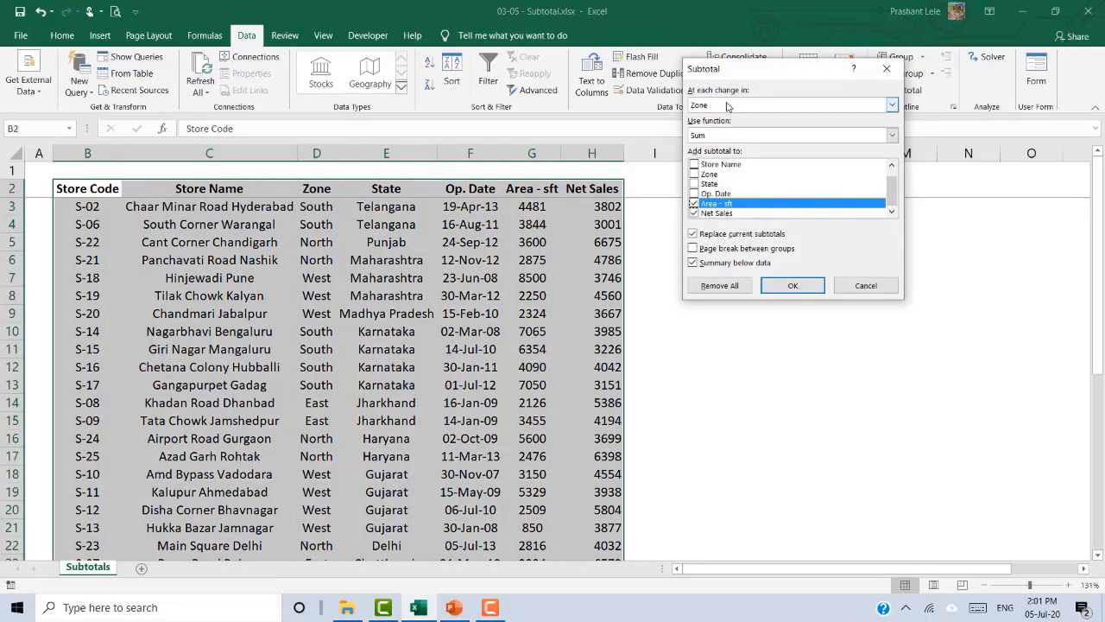
pyautogui.click(725, 105)
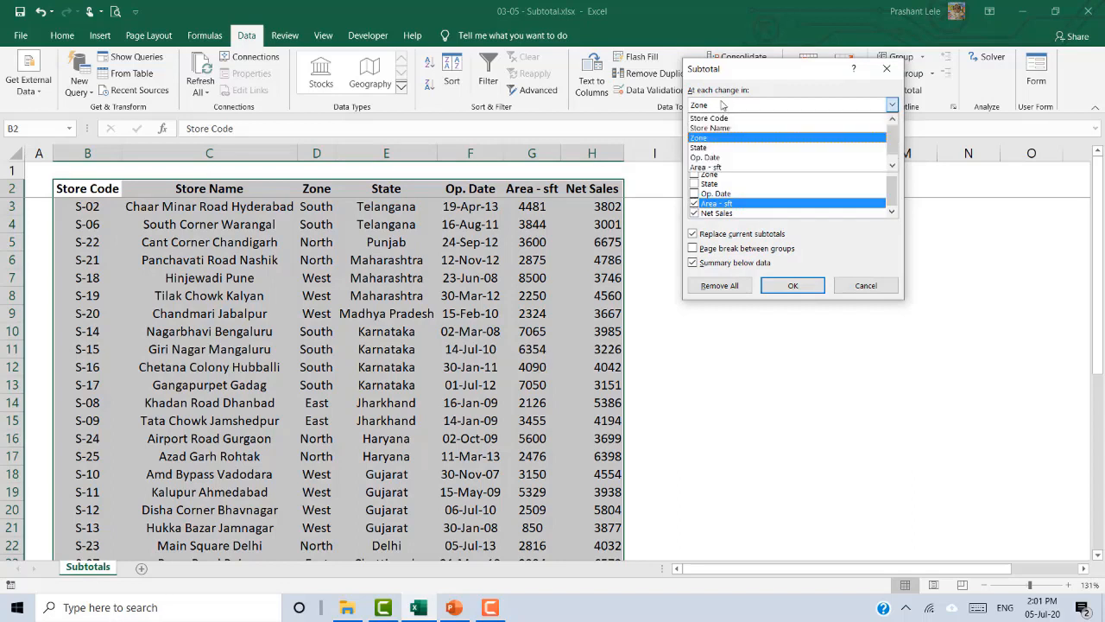
pyautogui.click(710, 149)
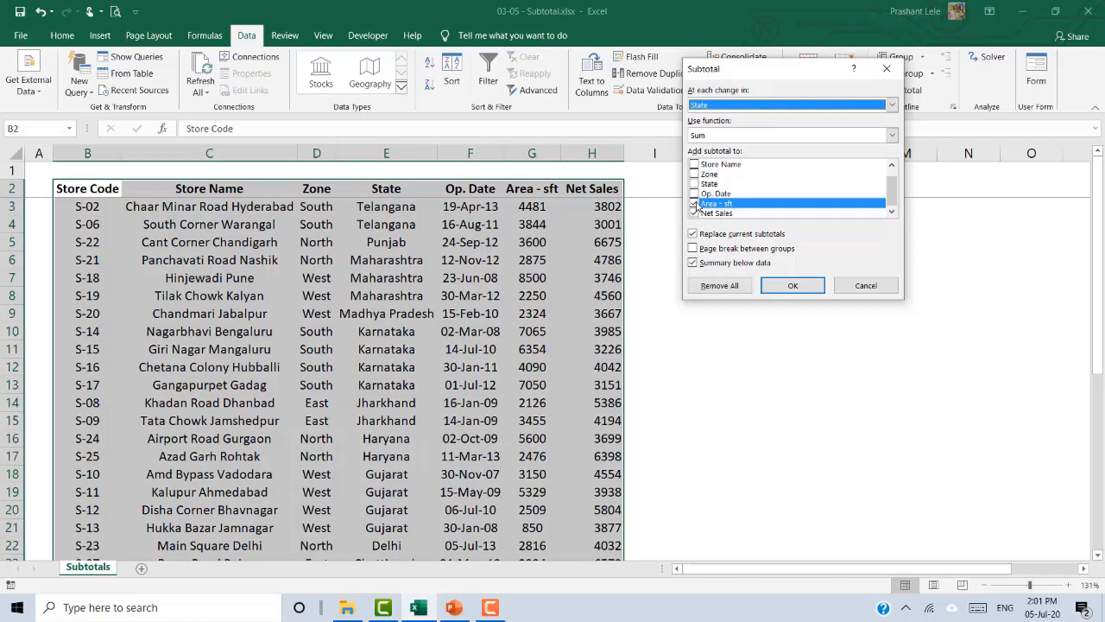
pyautogui.click(696, 204)
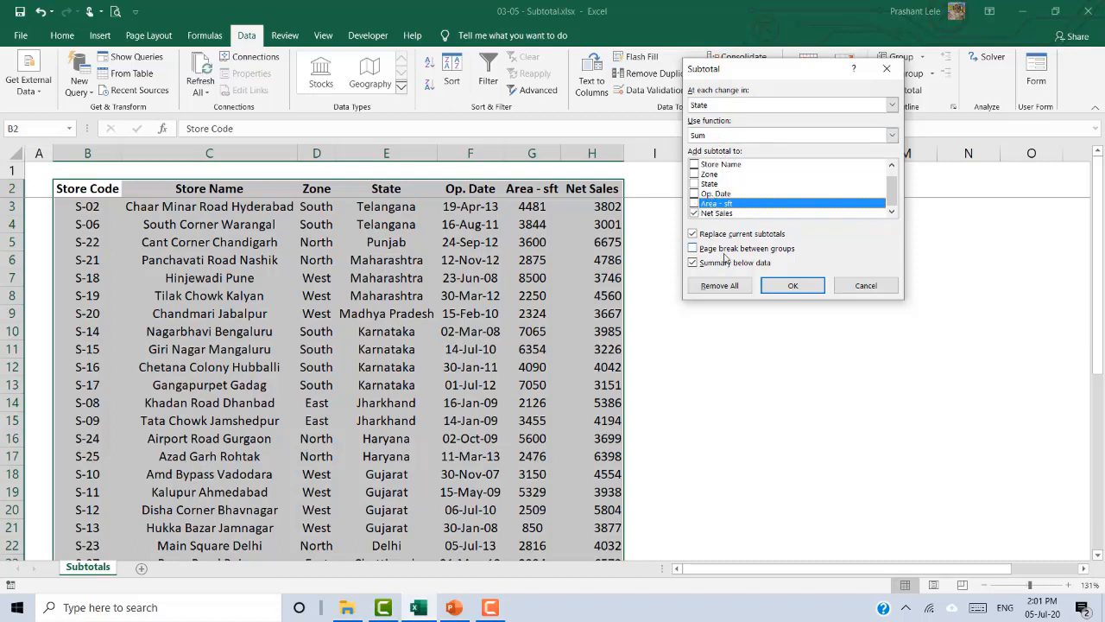
pyautogui.click(788, 285)
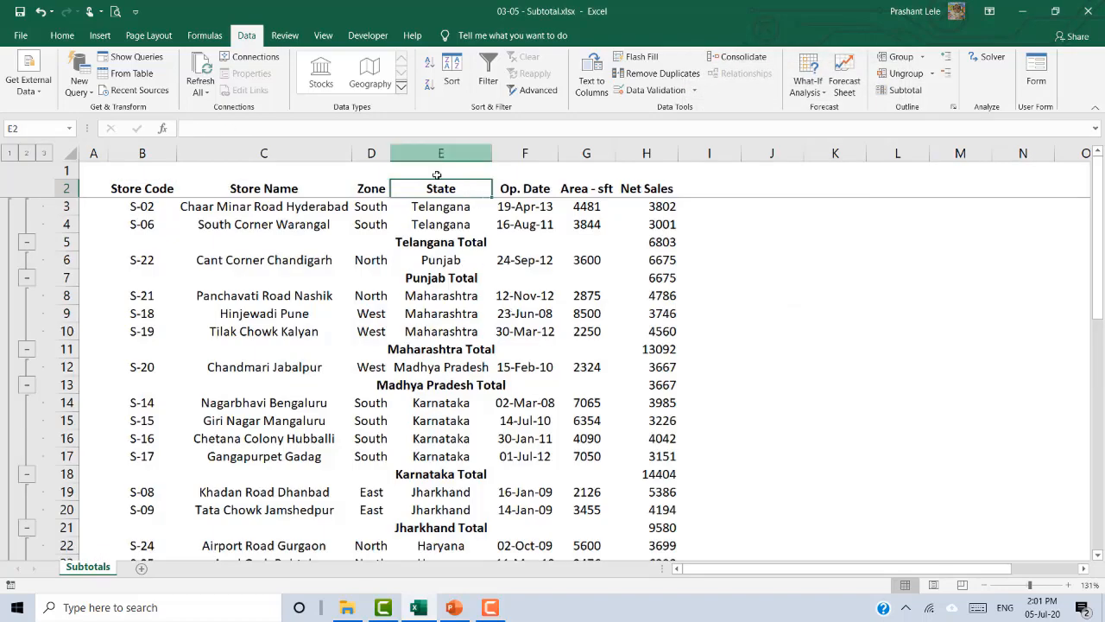
pyautogui.scroll(-3, 440, 349)
pyautogui.scroll(-6, 440, 348)
pyautogui.scroll(9, 74, 210)
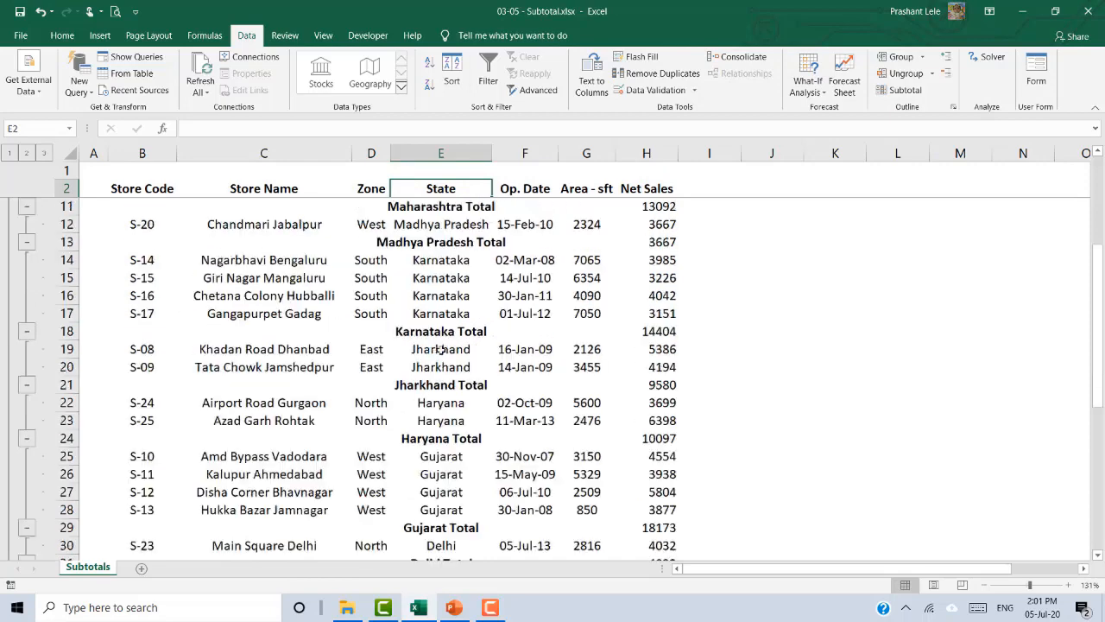
# - Collapse the outline to the state totals, reduce it to only the grand total, and expand it back to all store rows
pyautogui.click(26, 153)
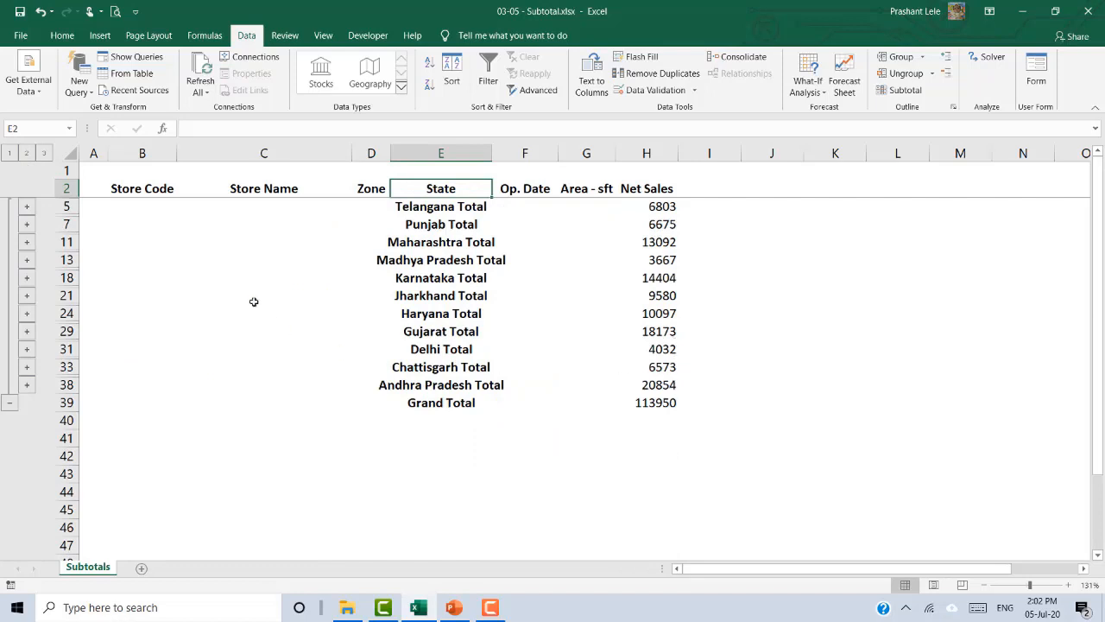
pyautogui.click(10, 154)
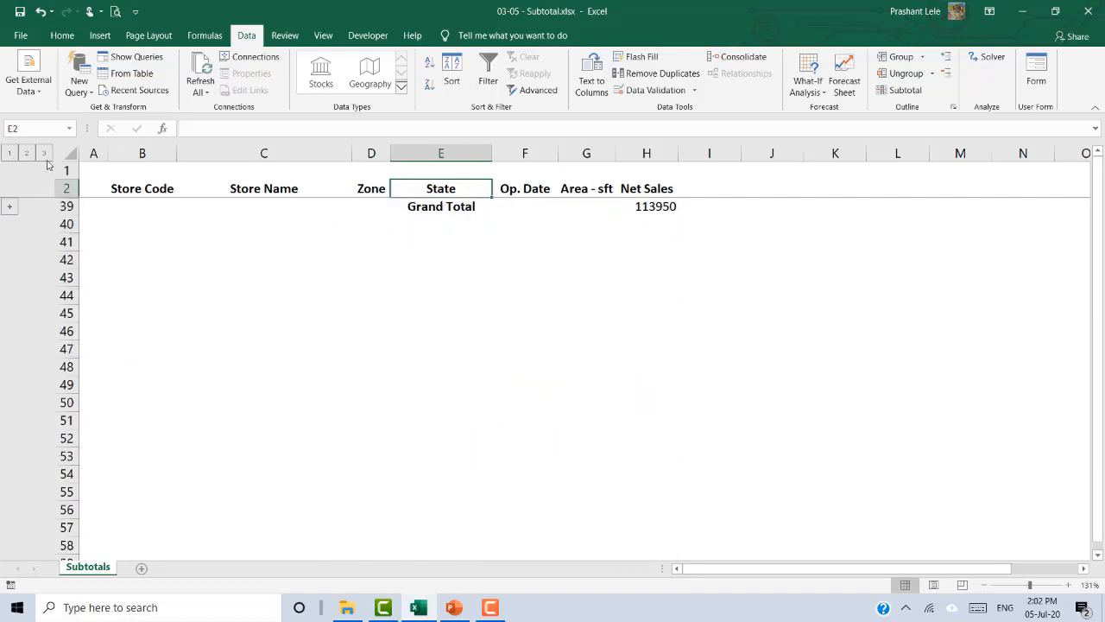
pyautogui.click(42, 150)
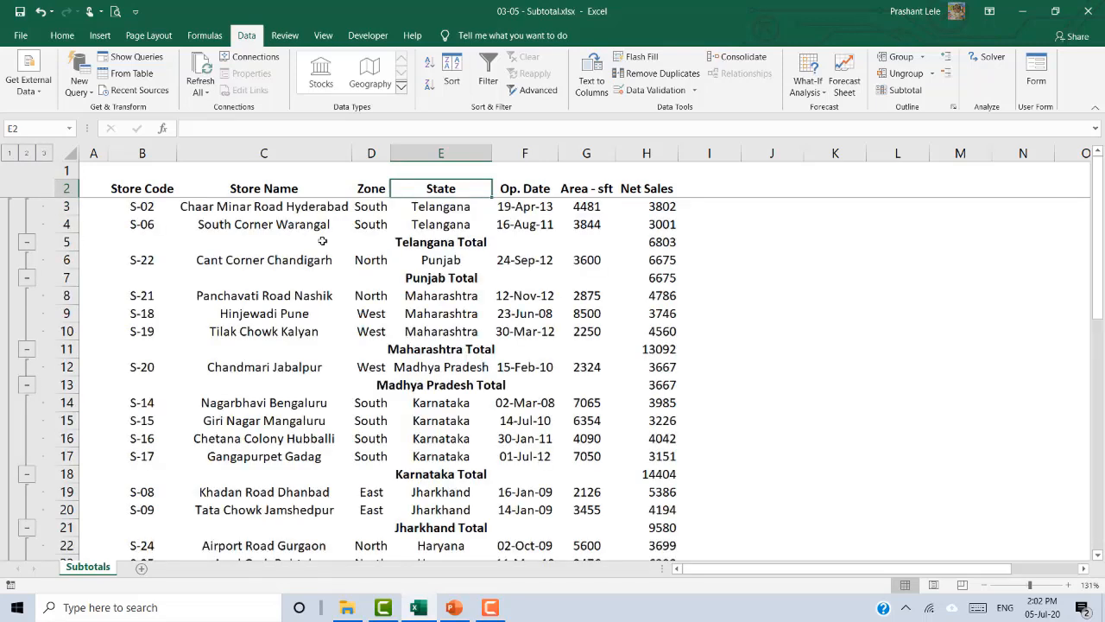
# - Examine the Net Sales column down to its grand total formula, and return to the header row to check the neighbouring columns
pyautogui.click(298, 189)
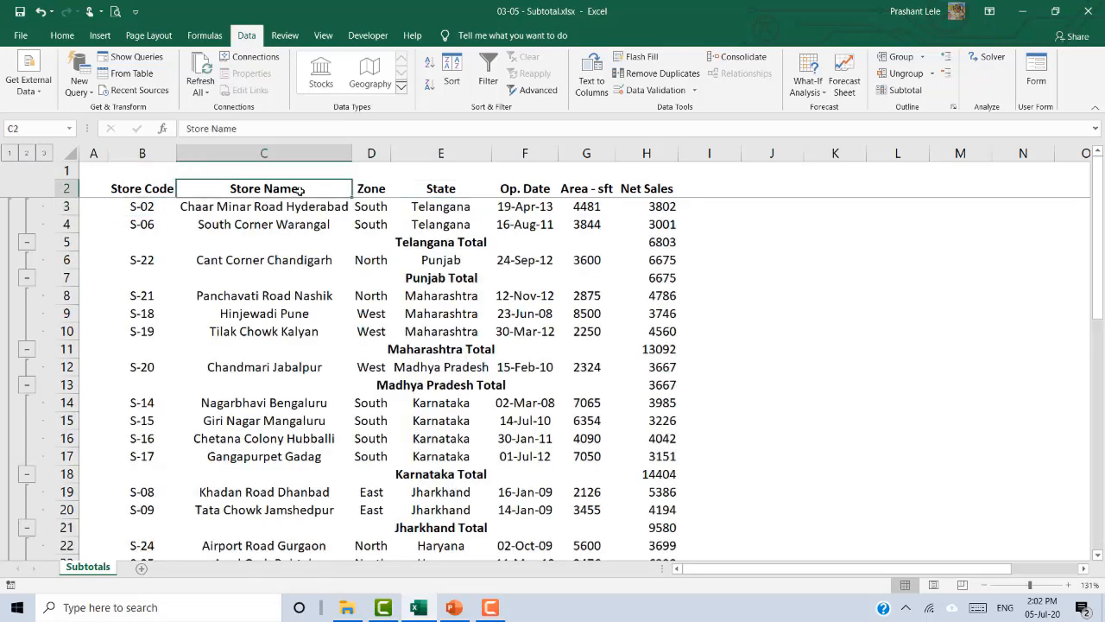
pyautogui.press('Right')
pyautogui.press('Right')
pyautogui.press('Right')
pyautogui.press('Right')
pyautogui.press('Right')
pyautogui.hotkey('ctrl', 'Down')
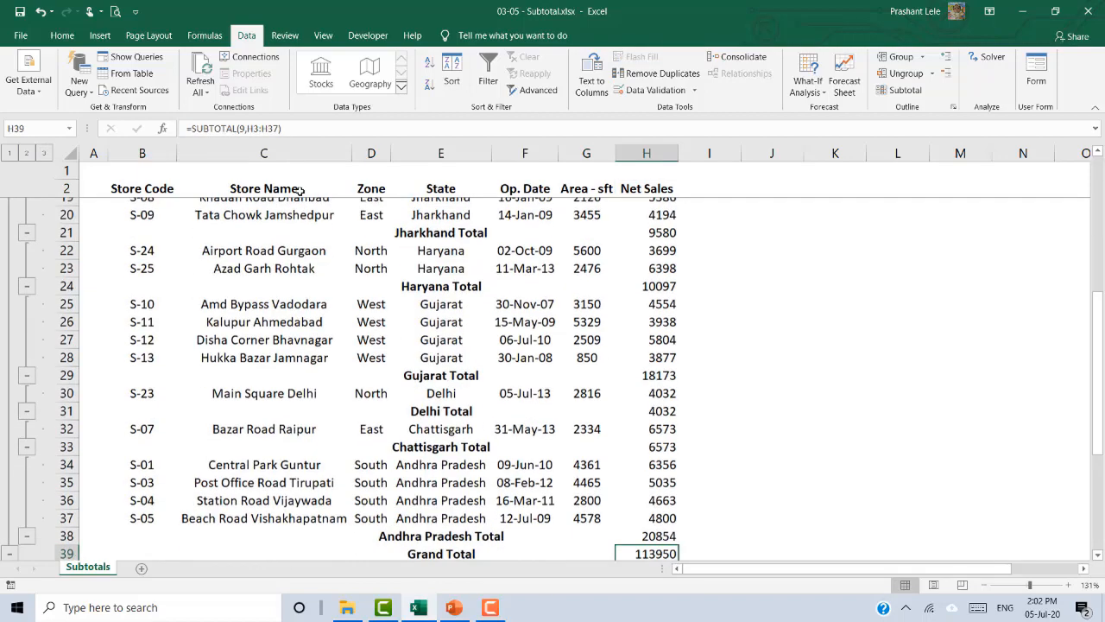
pyautogui.hotkey('ctrl', 'Up')
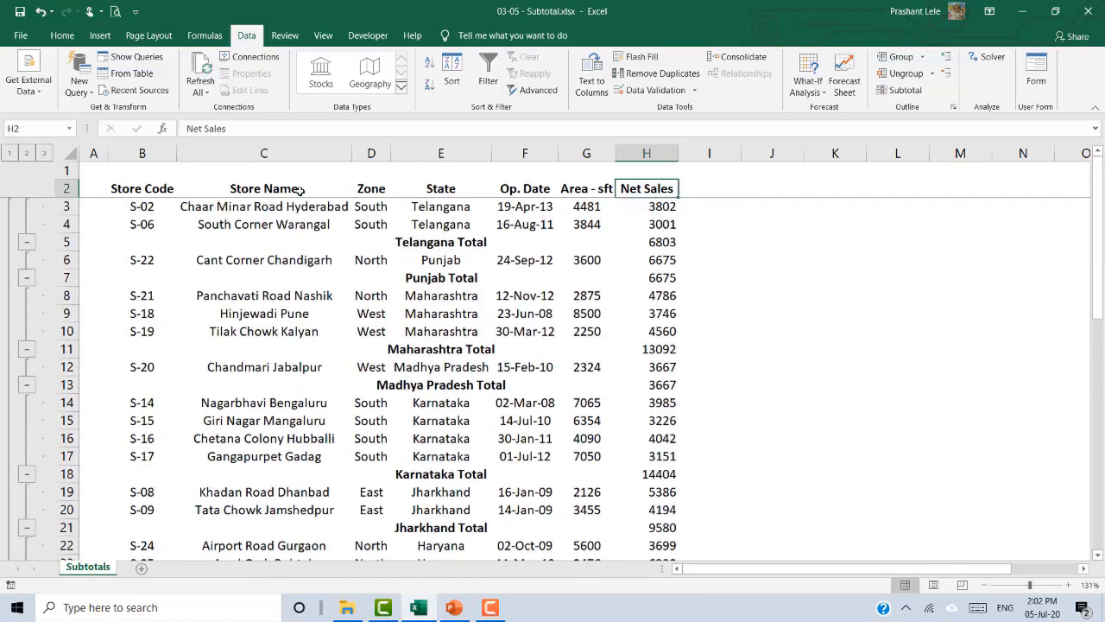
pyautogui.press('Left')
pyautogui.press('Left')
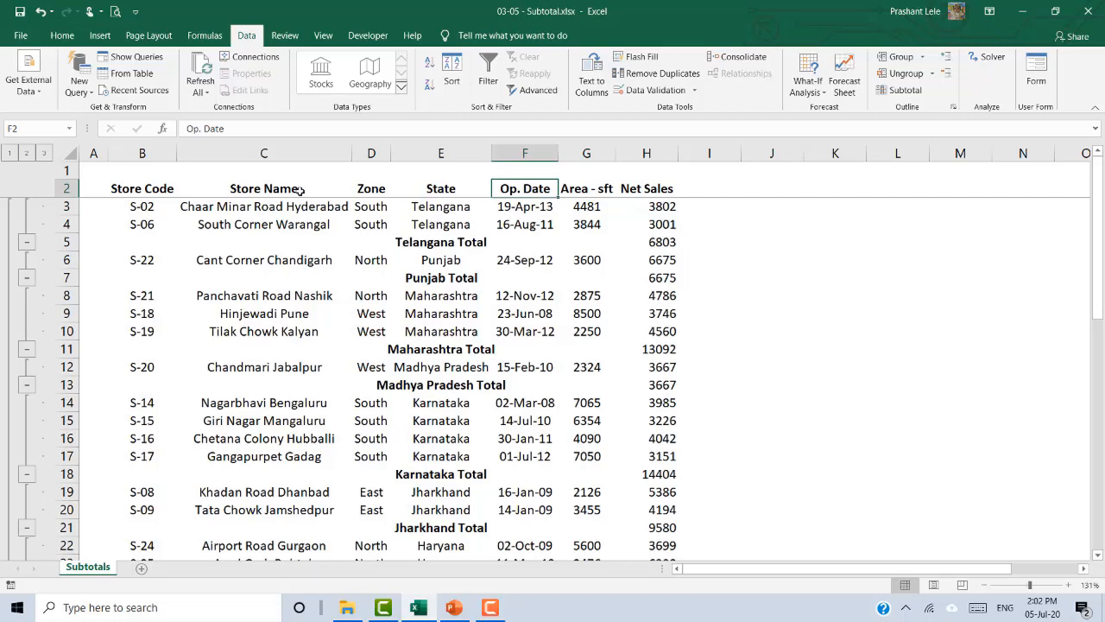
pyautogui.press('Right')
pyautogui.press('Right')
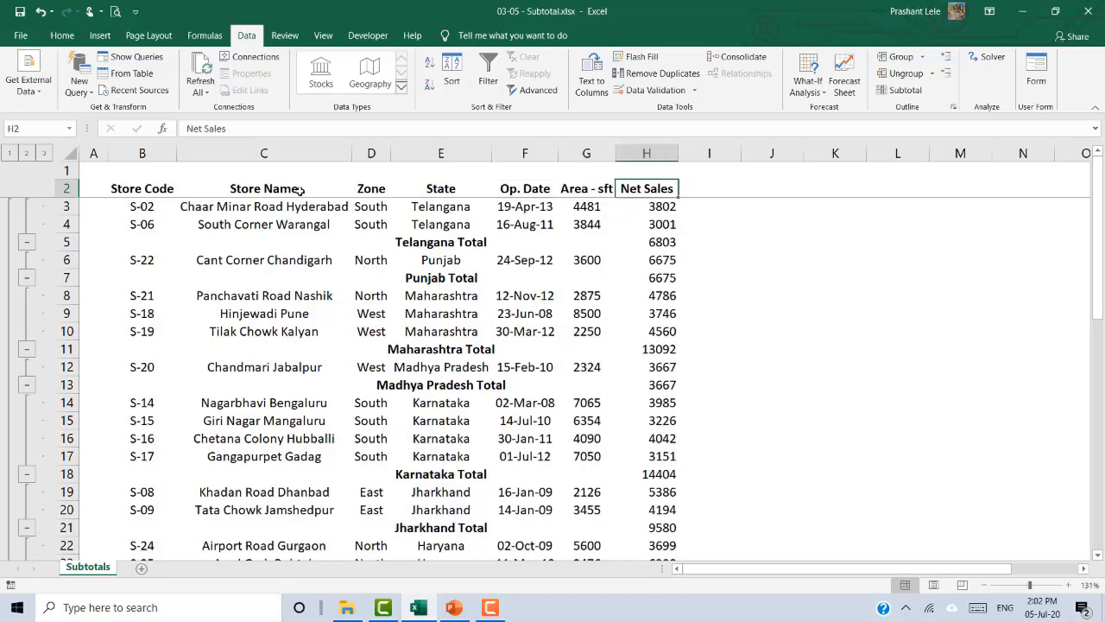